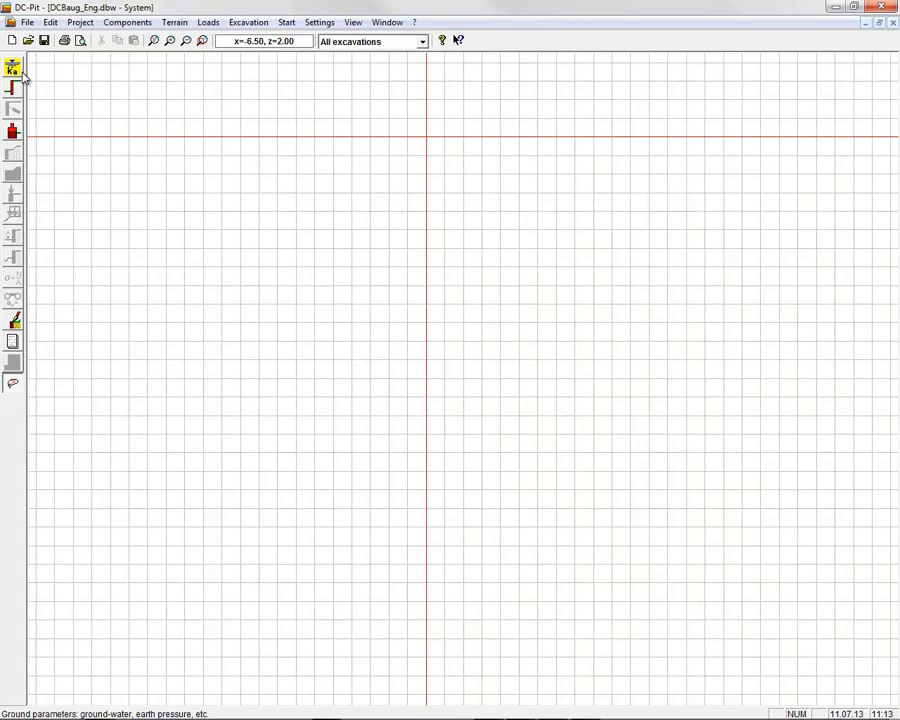
# - Open the pit's standard analysis settings and compare the safety factors of DIN 1054:2005, SIA 267 and BS 8002
pyautogui.click(13, 67)
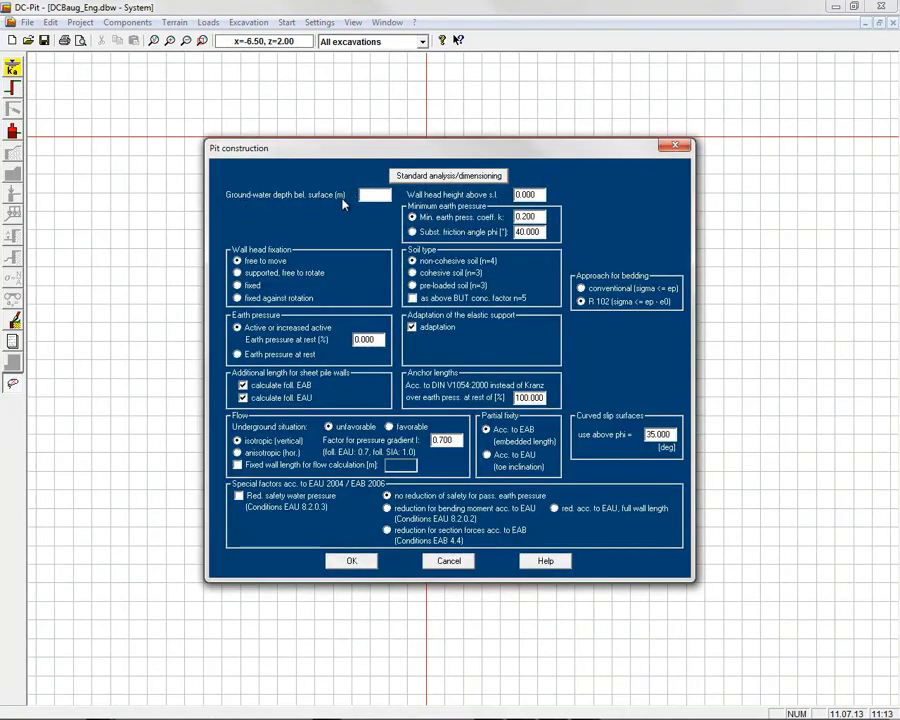
pyautogui.click(440, 176)
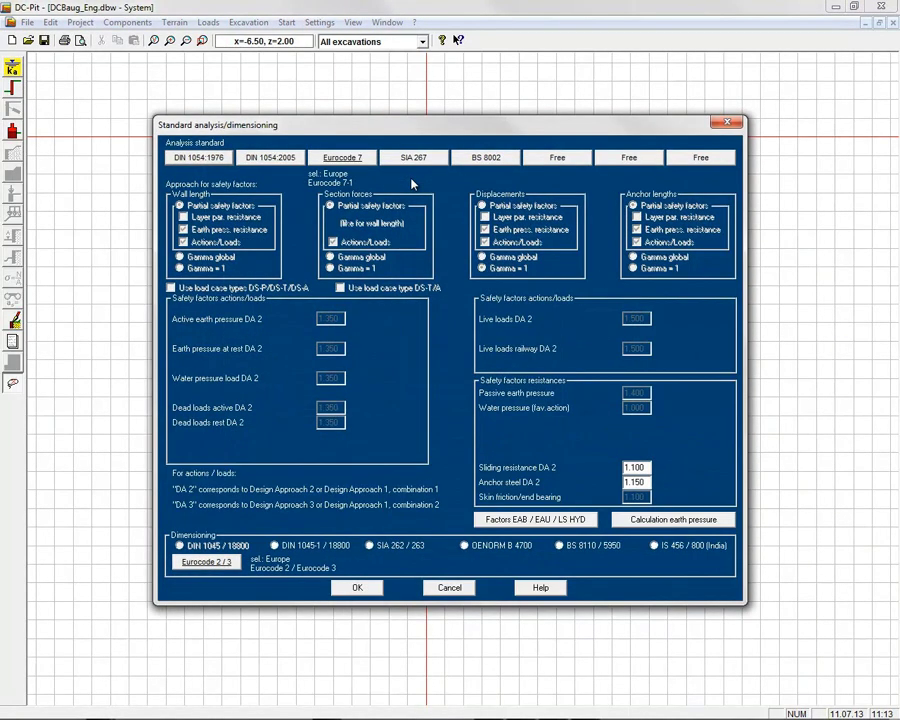
pyautogui.click(276, 160)
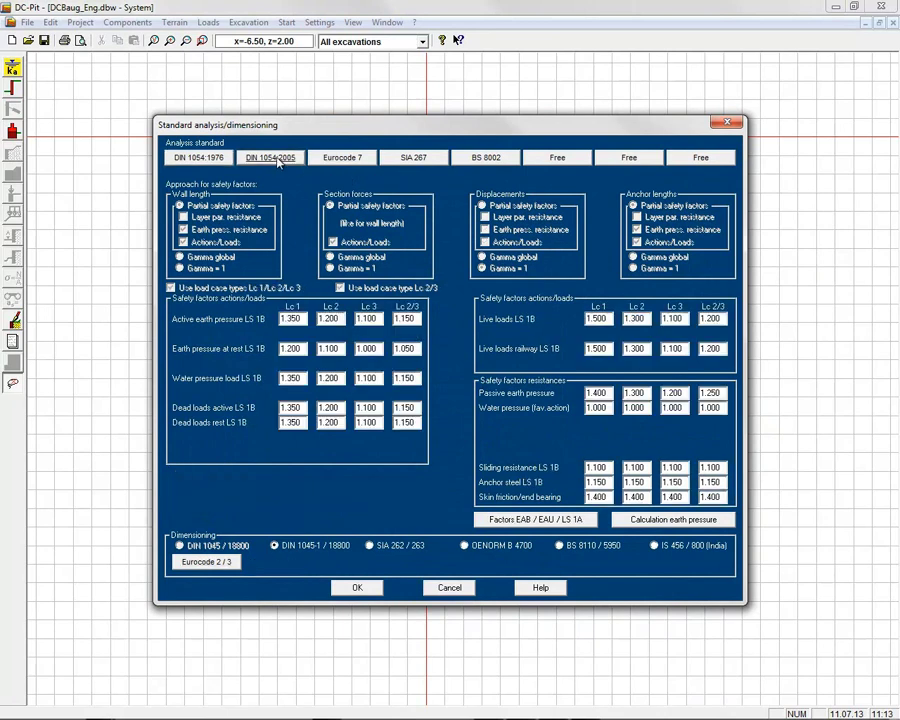
pyautogui.click(409, 160)
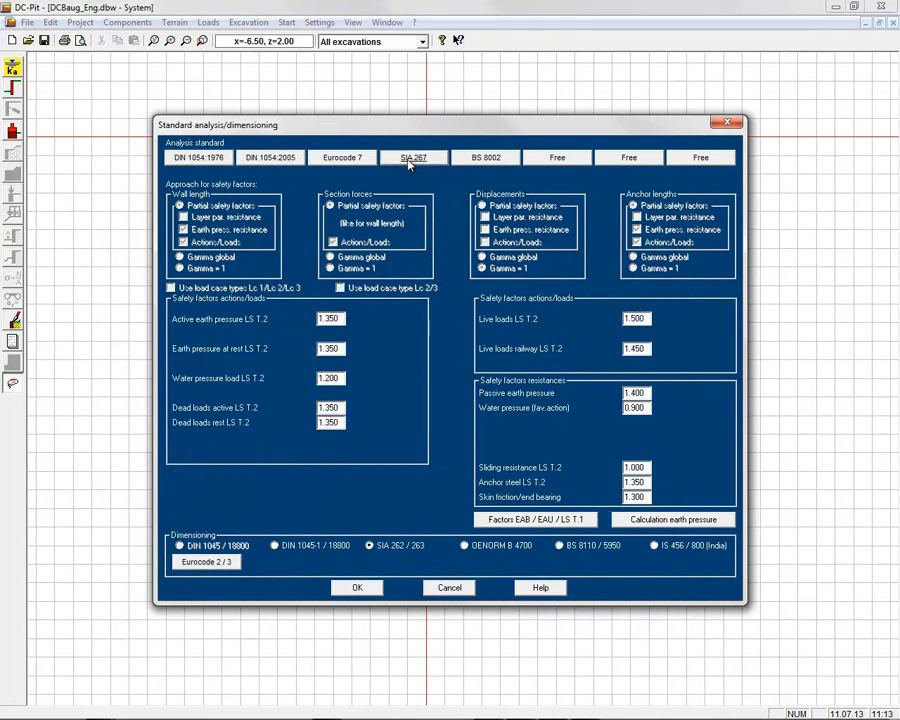
pyautogui.click(488, 160)
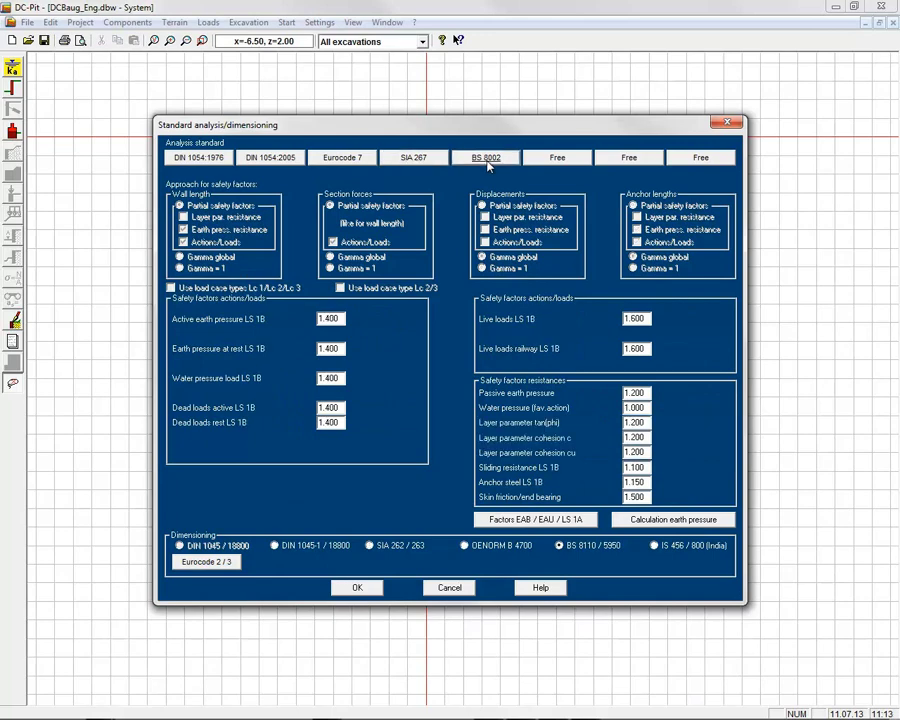
# - Set the analysis standard to Eurocode 7 for Great Britain (BS EN 1997-1) and review its wall length, anchor length and piping factors
pyautogui.click(358, 159)
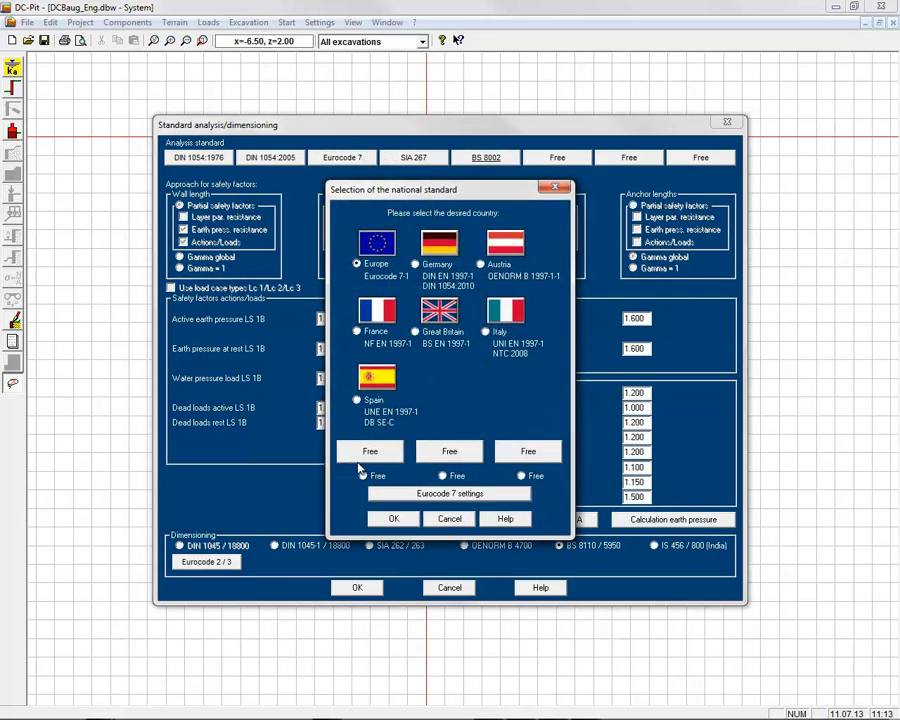
pyautogui.doubleClick(446, 350)
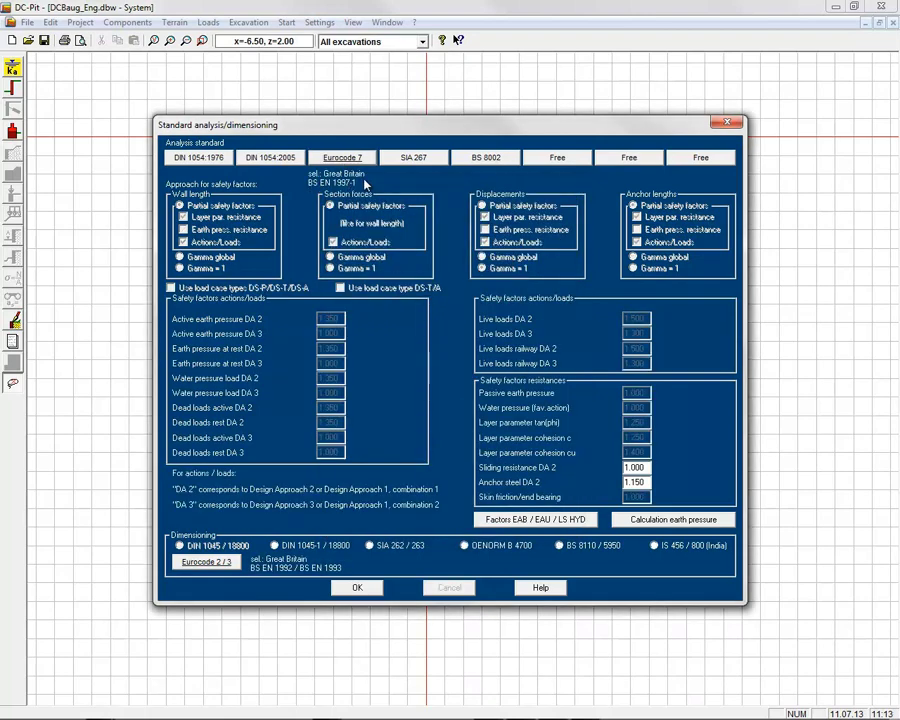
pyautogui.click(342, 157)
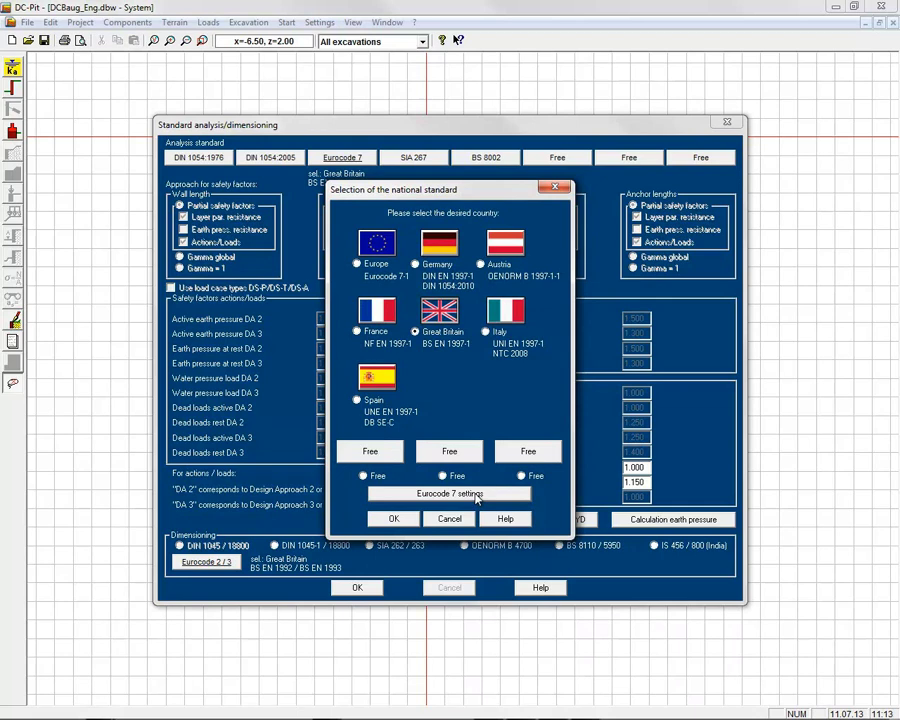
pyautogui.click(477, 494)
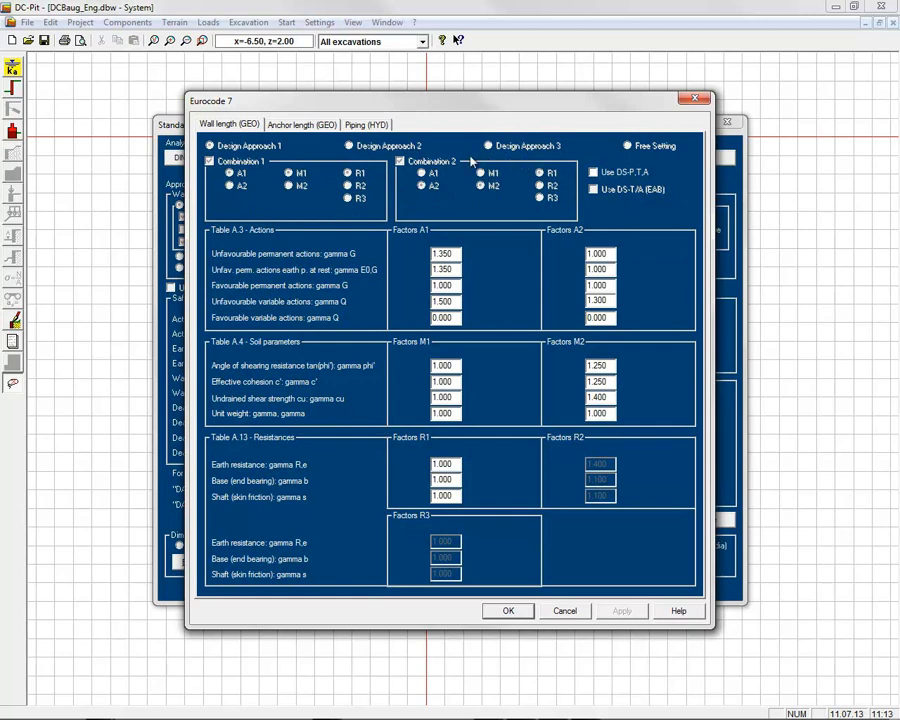
pyautogui.click(296, 125)
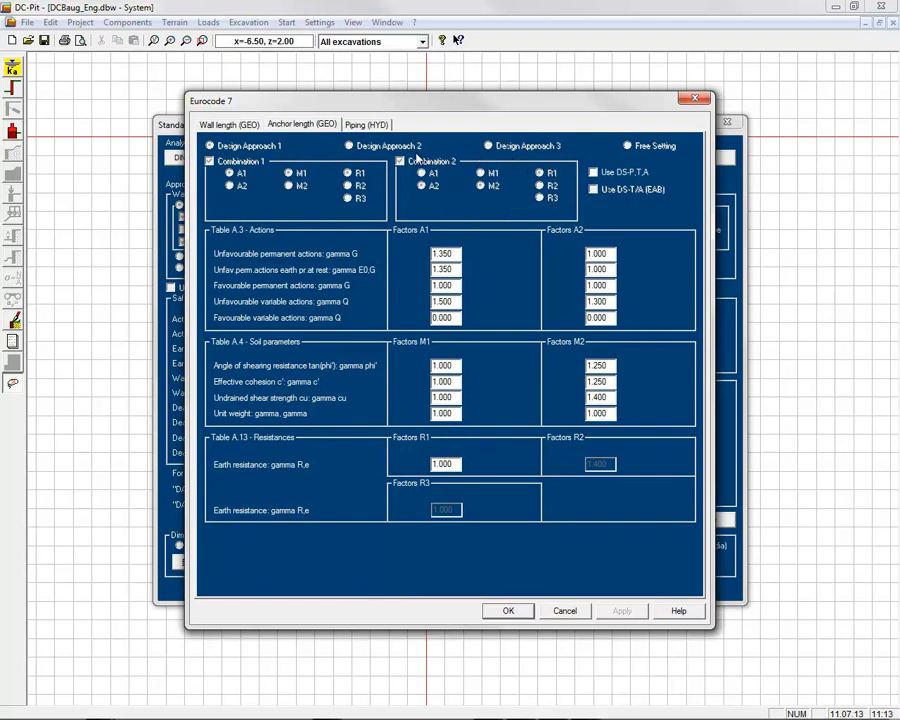
pyautogui.click(370, 124)
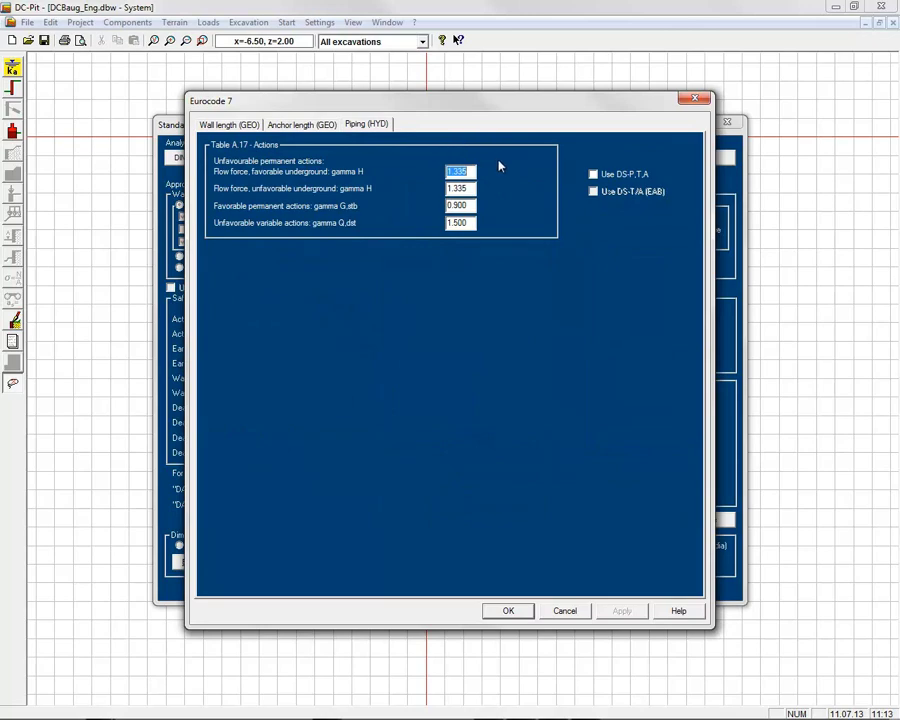
pyautogui.click(521, 614)
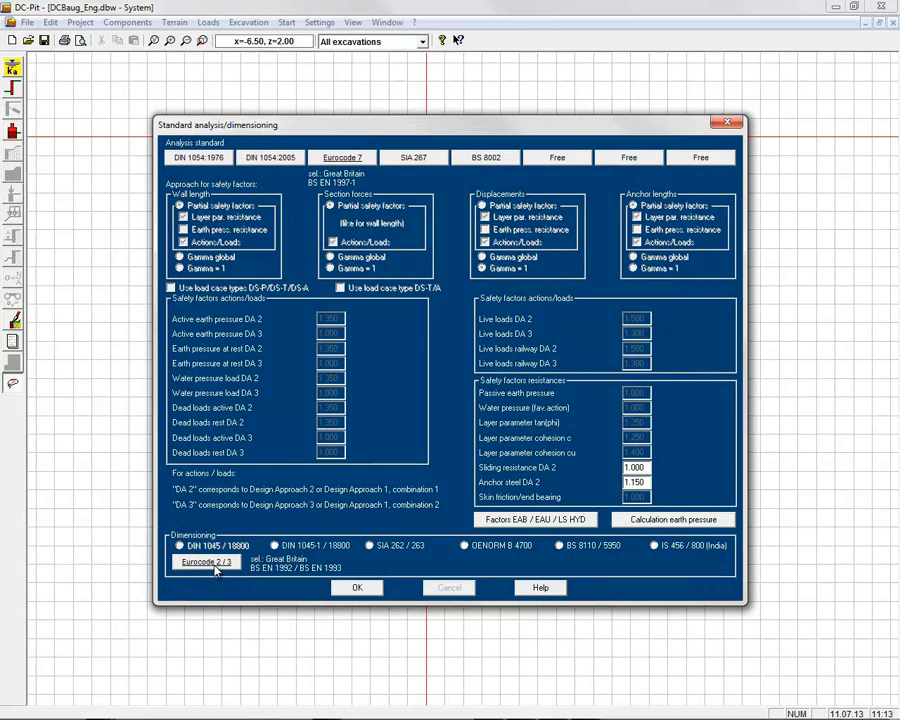
# - Review the Great Britain Eurocode 2 concrete settings for general factors, shear design and minimum/maximum reinforcement
pyautogui.click(208, 563)
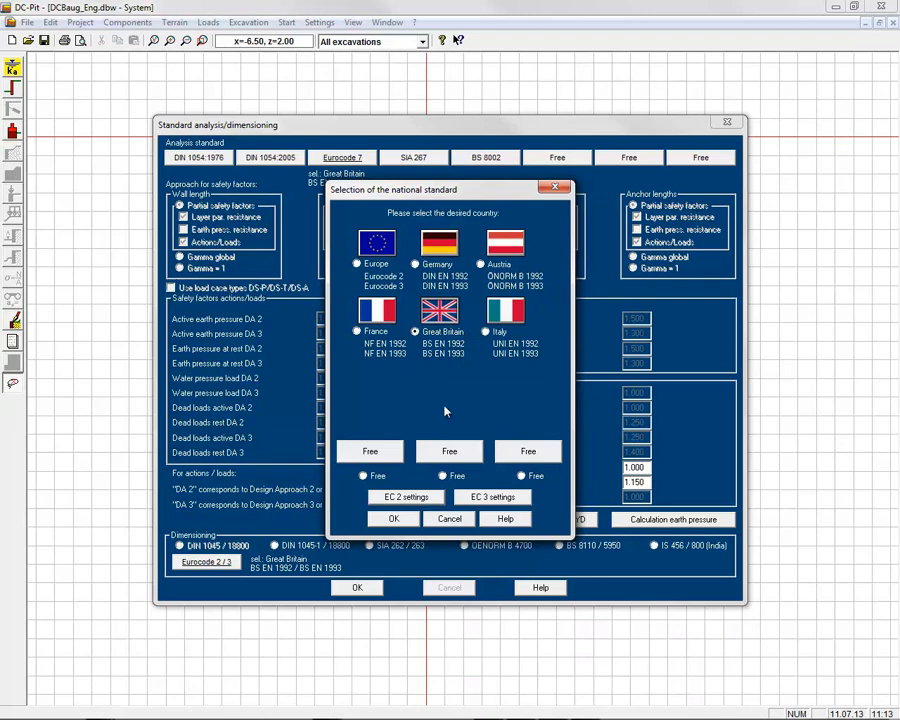
pyautogui.click(408, 497)
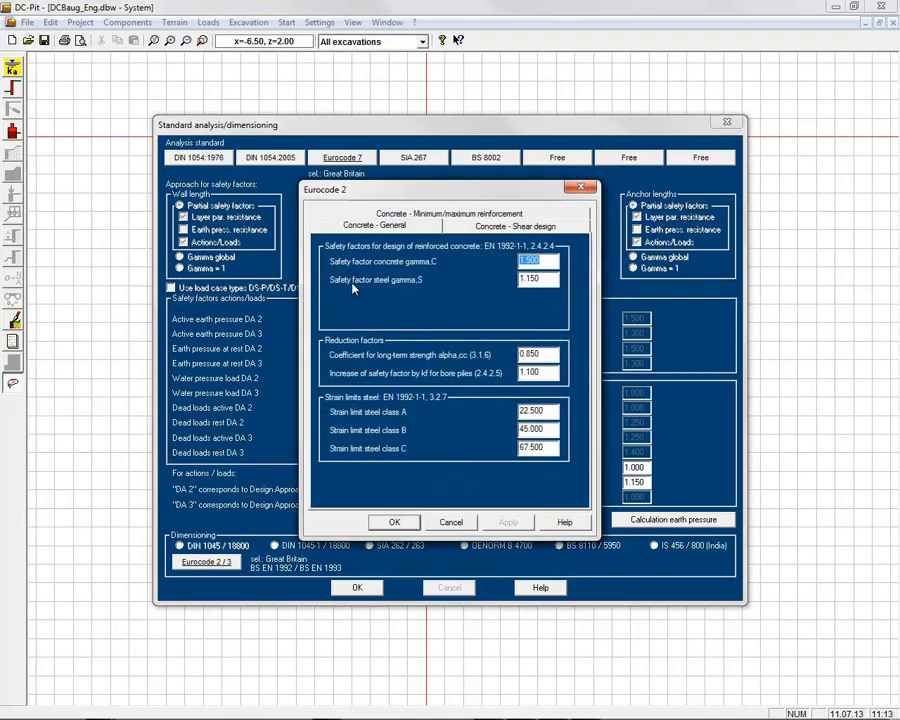
pyautogui.click(494, 229)
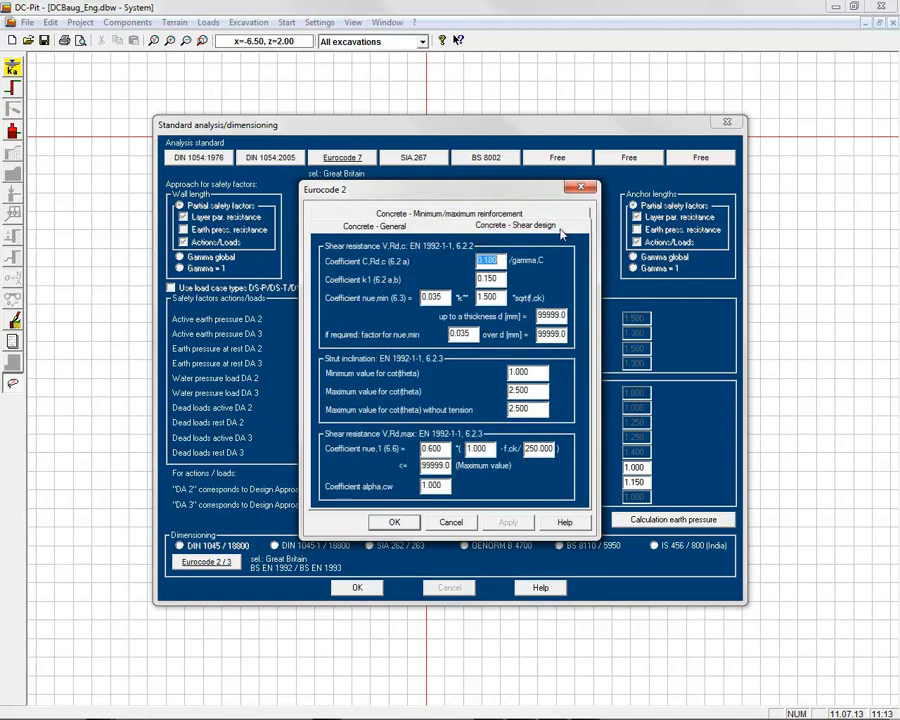
pyautogui.click(466, 214)
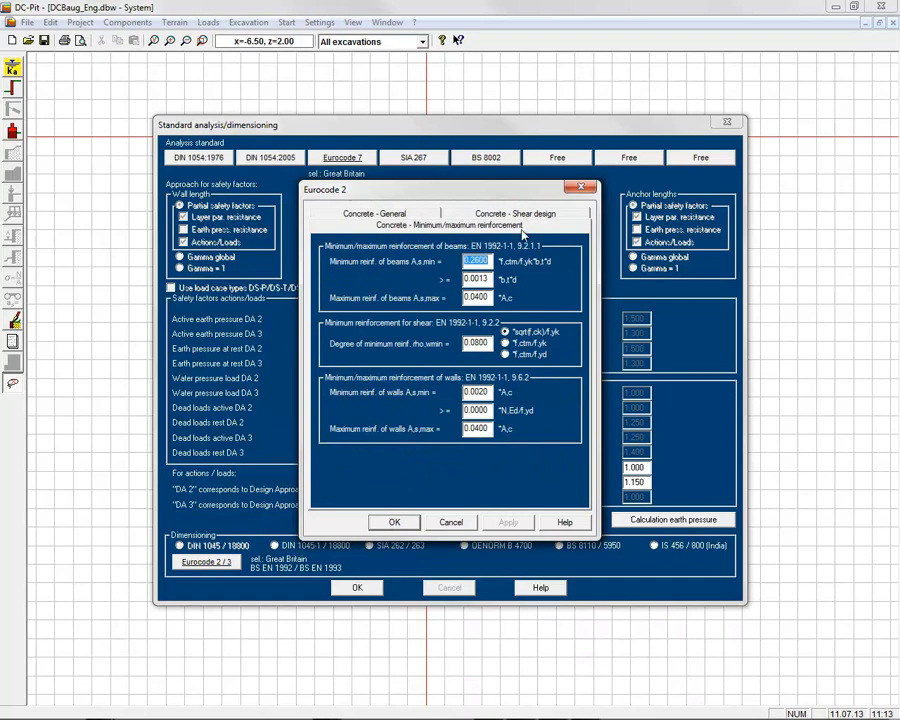
pyautogui.click(396, 521)
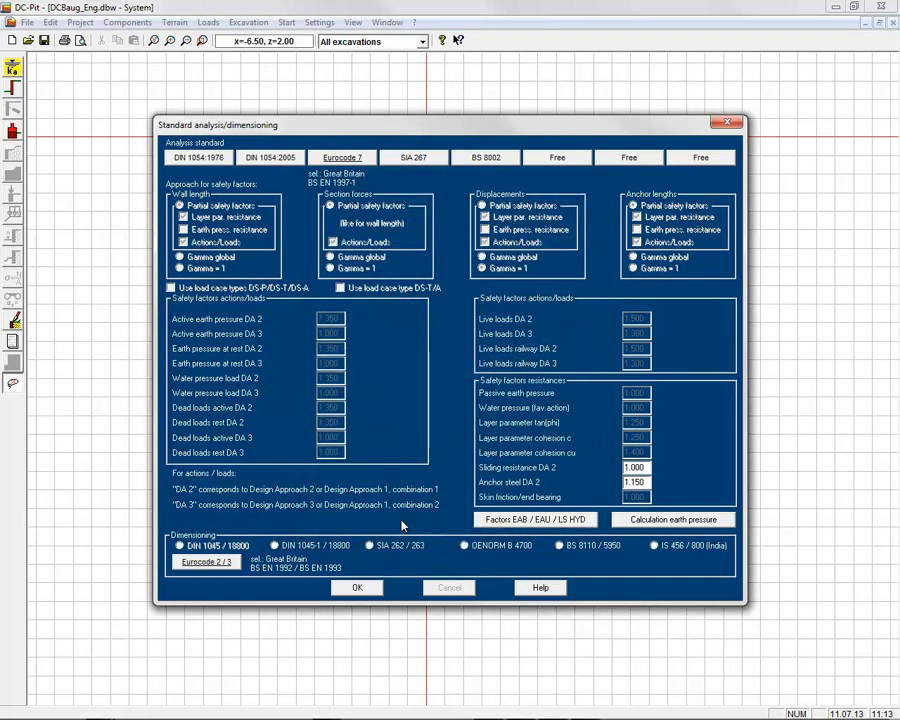
# - Review the Great Britain Eurocode 3 steel, buckling and beta reduction settings, and accept the analysis standard and pit construction settings
pyautogui.click(208, 561)
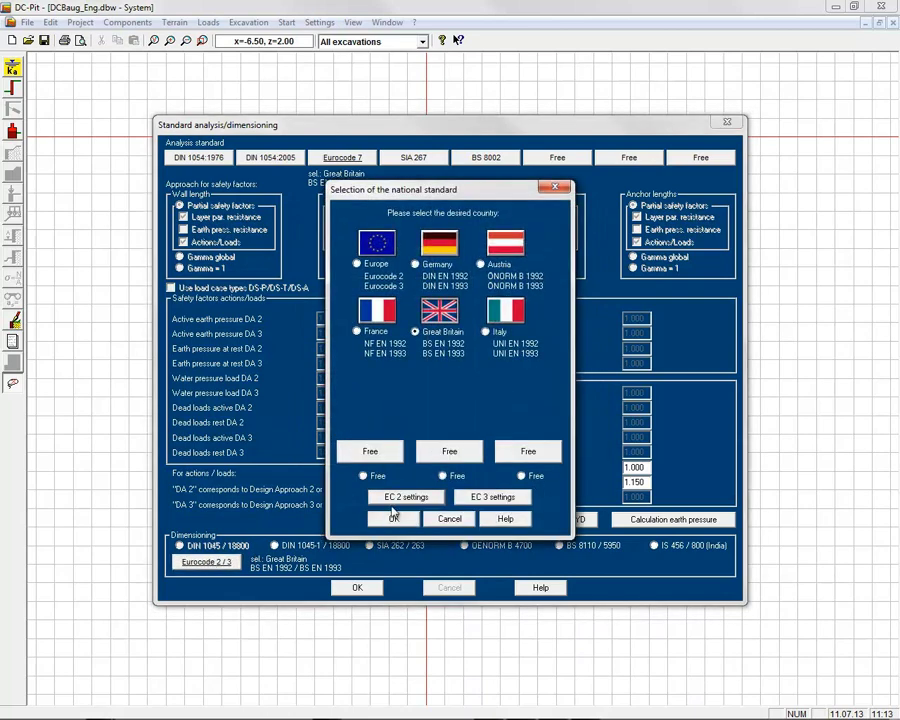
pyautogui.click(478, 496)
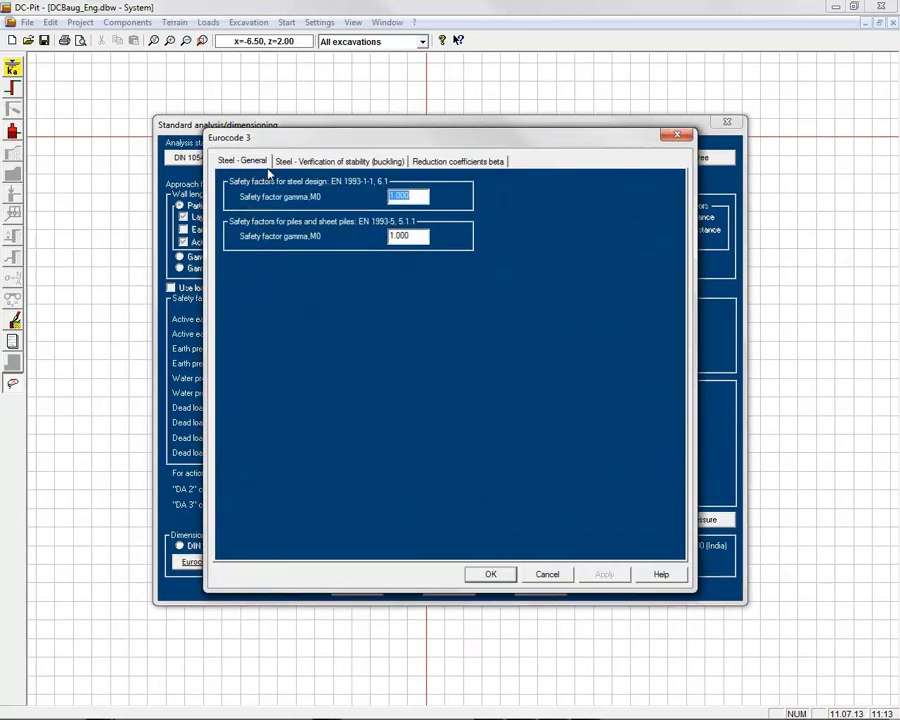
pyautogui.click(365, 160)
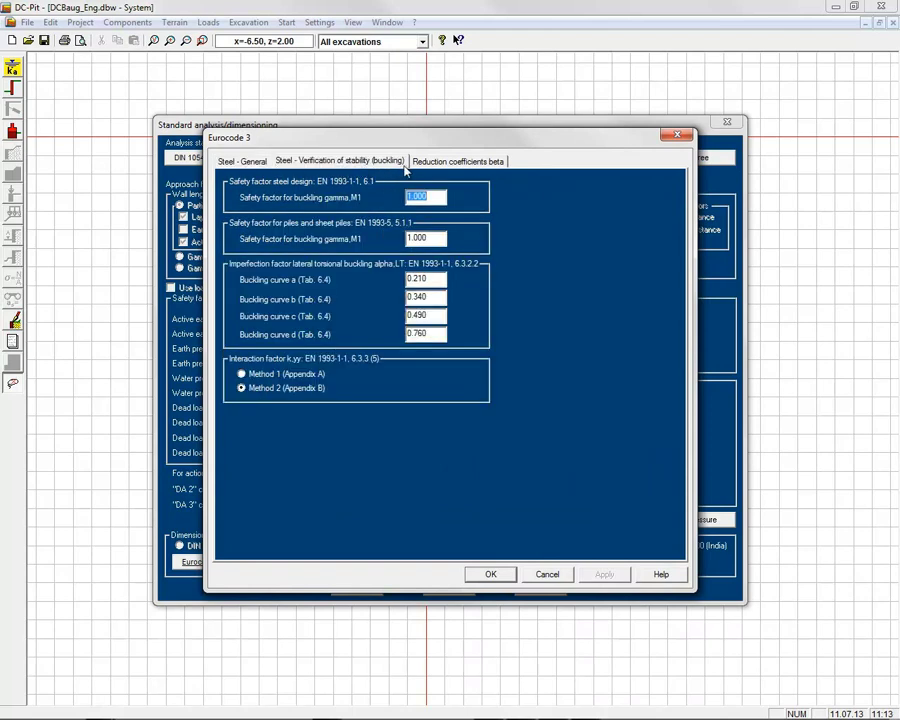
pyautogui.click(432, 163)
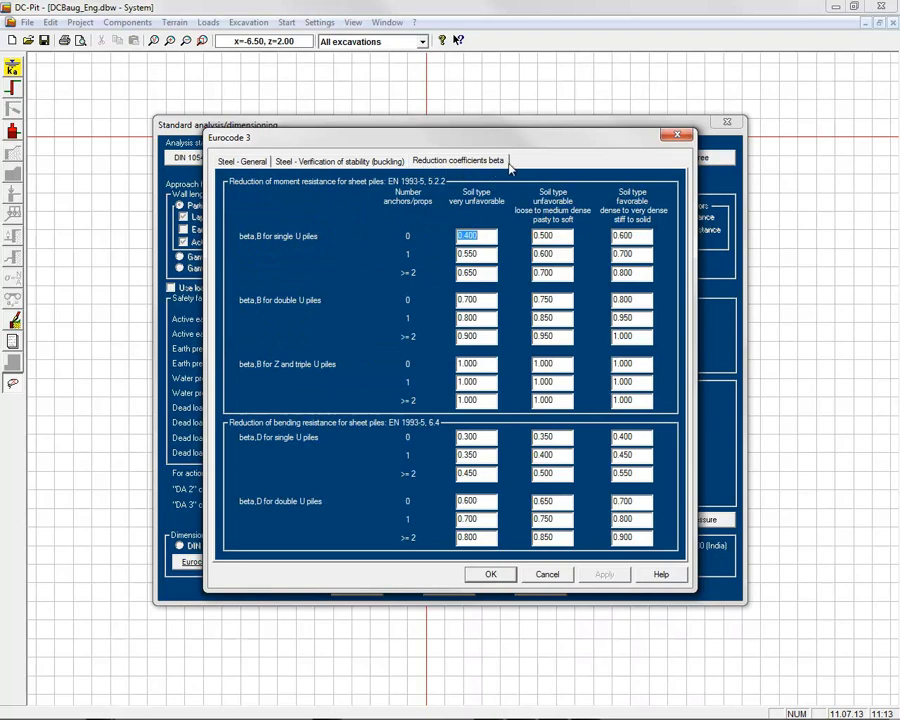
pyautogui.click(489, 573)
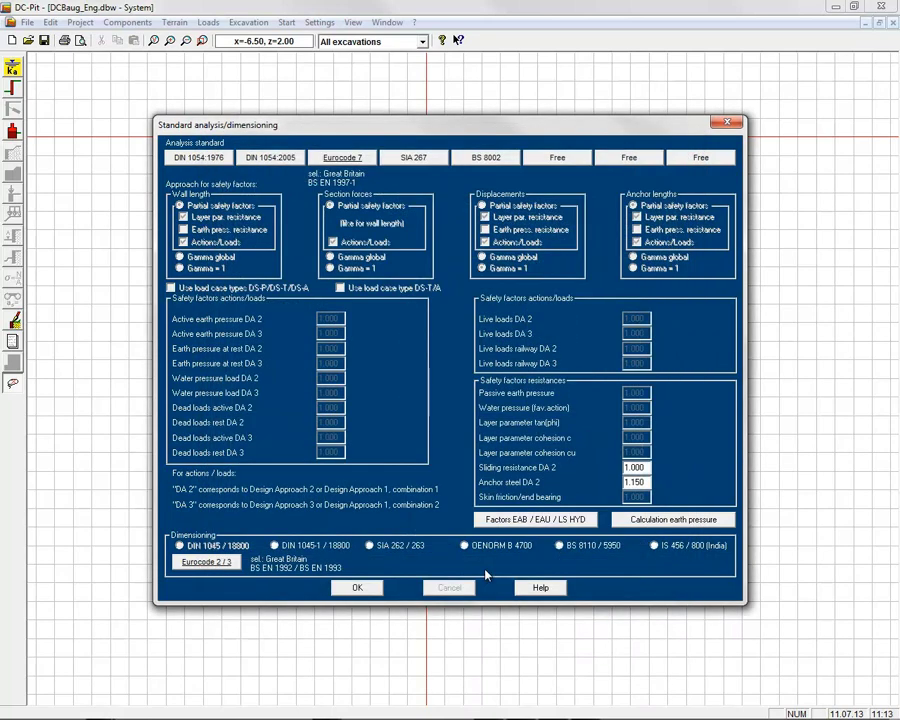
pyautogui.click(358, 588)
pyautogui.click(357, 562)
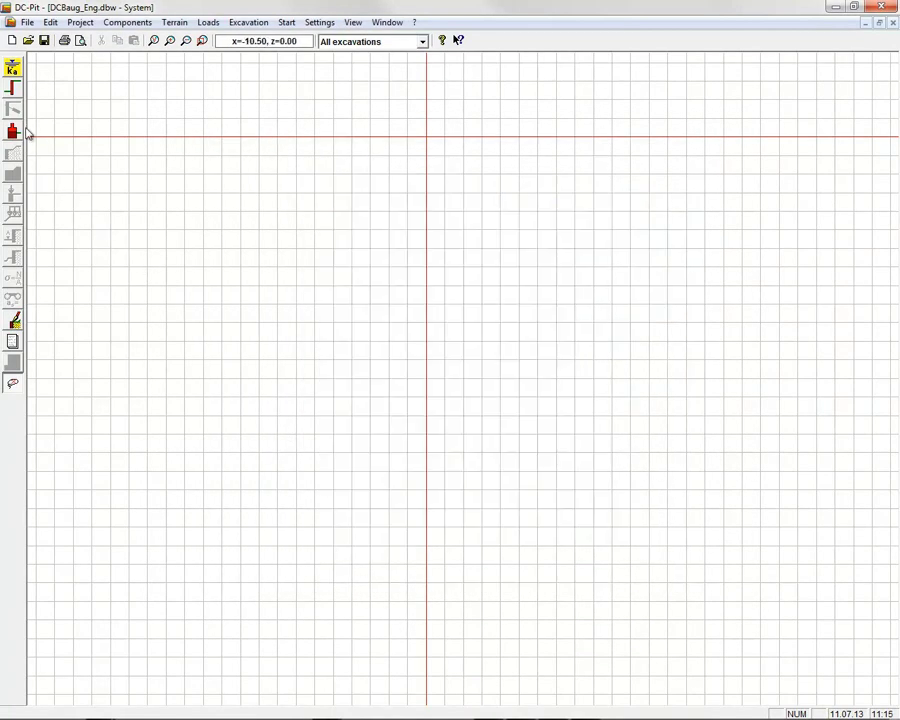
# - Draw a vertical foundation pit wall along x=0.00 from z=0.00 down to z=-13.00
pyautogui.click(13, 88)
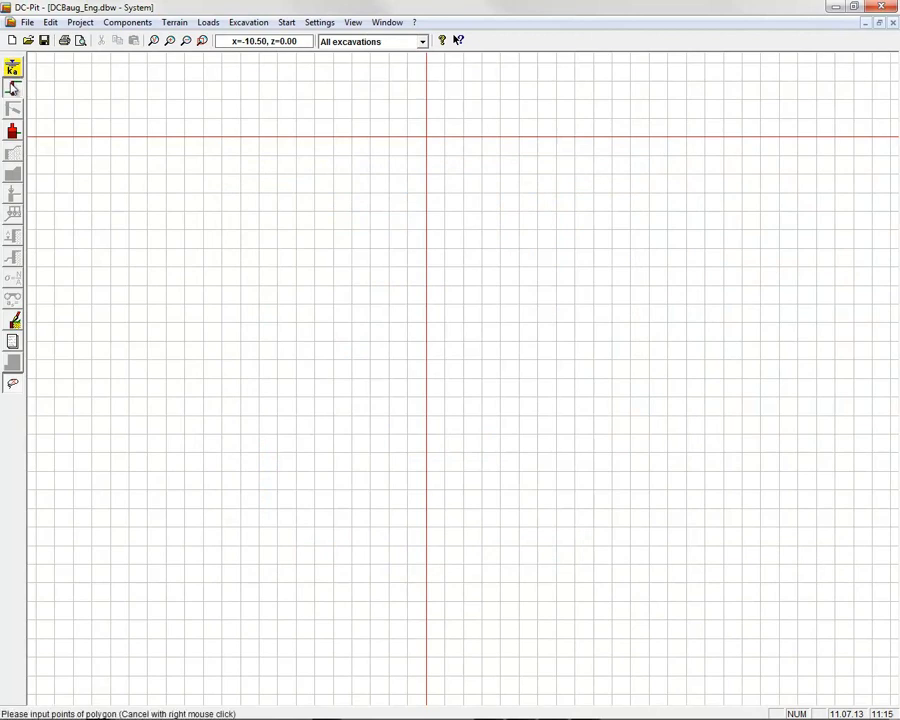
pyautogui.click(427, 136)
pyautogui.click(421, 617)
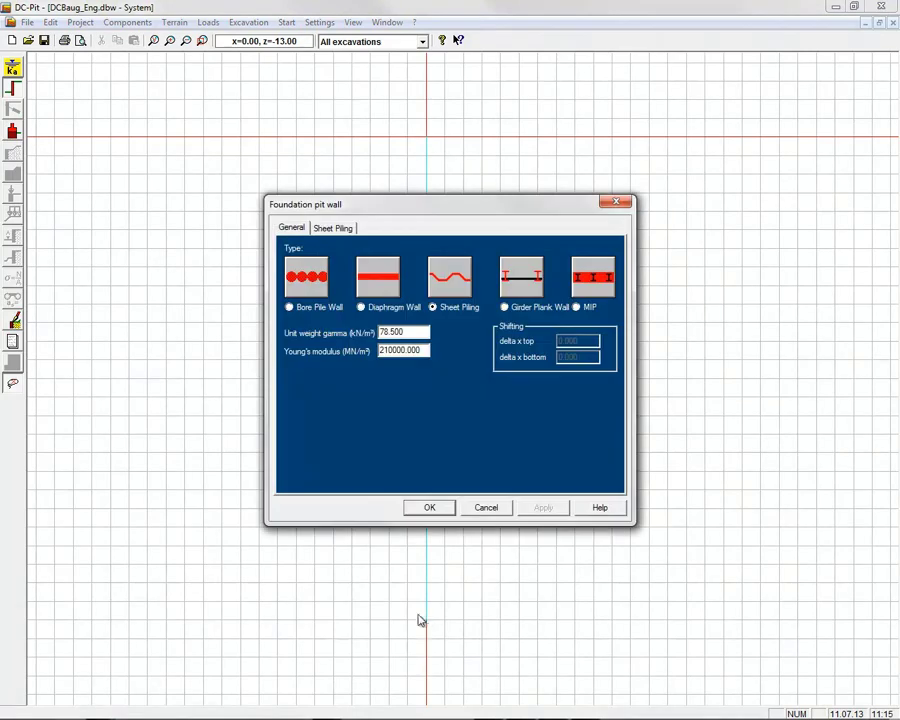
# - Examine the parameters offered for the Bore Pile Wall and Diaphragm Wall types of the foundation pit wall
pyautogui.click(290, 308)
pyautogui.click(338, 228)
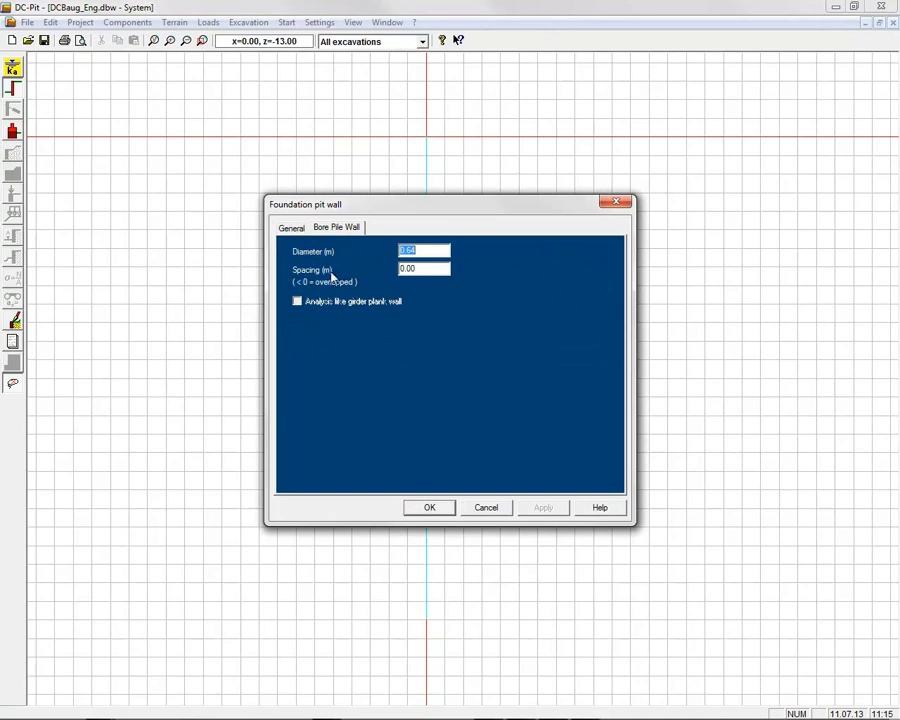
pyautogui.click(291, 228)
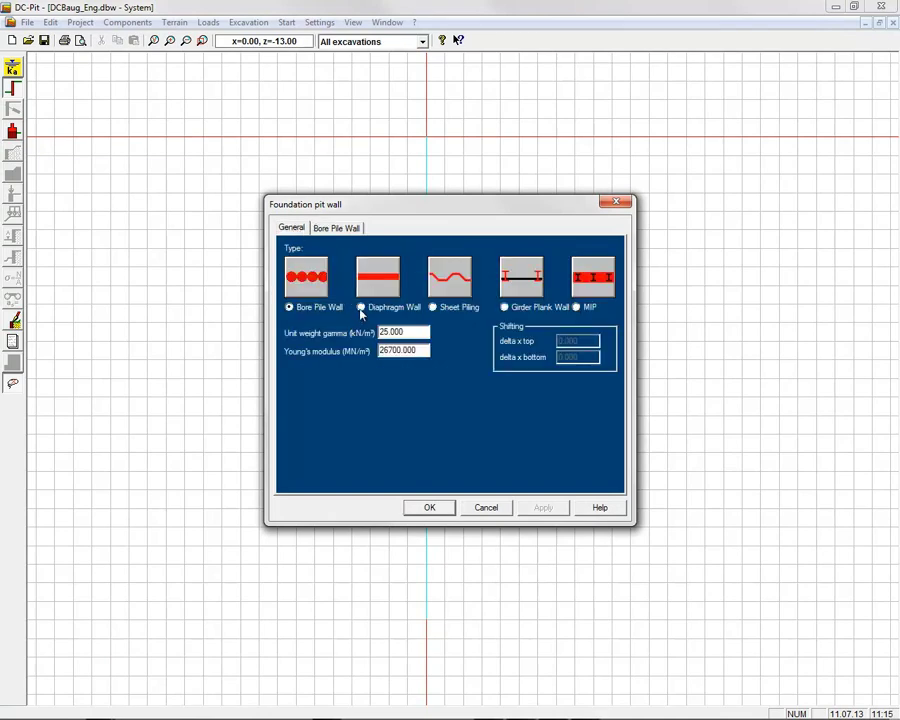
pyautogui.click(361, 309)
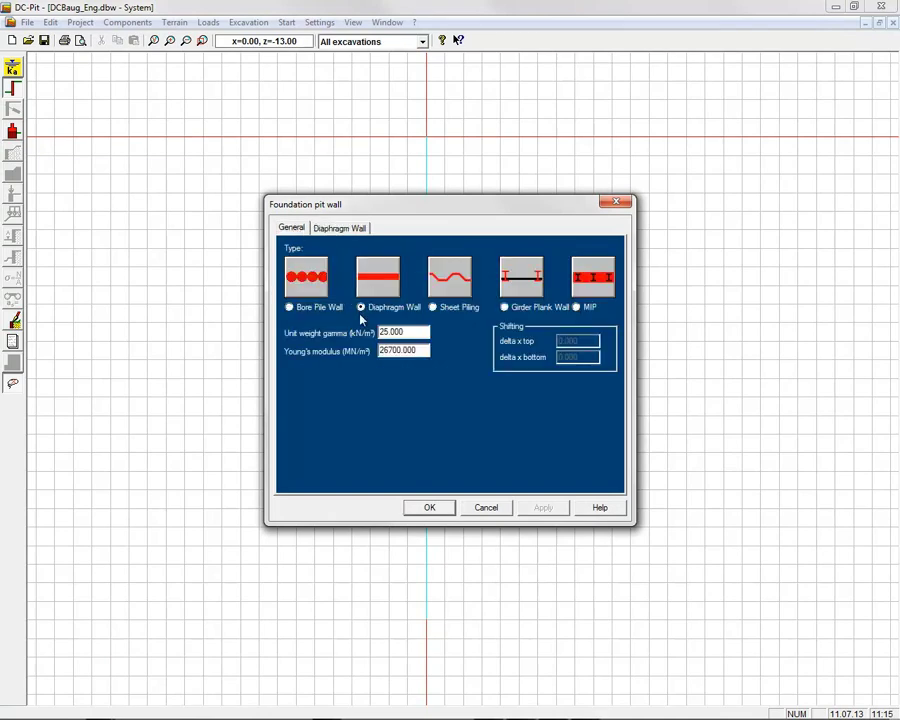
pyautogui.click(357, 228)
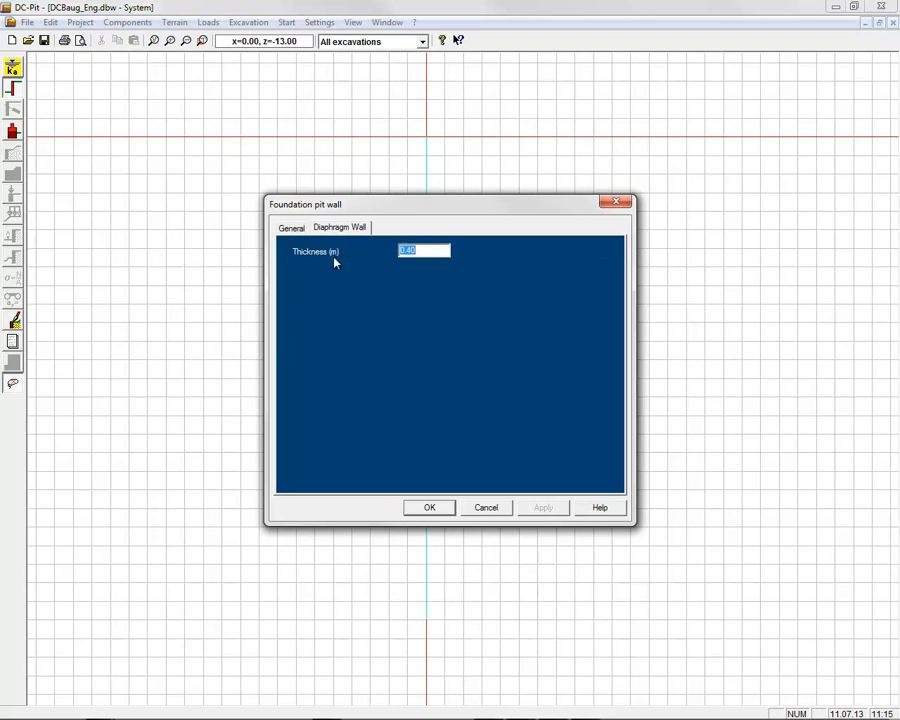
pyautogui.click(294, 230)
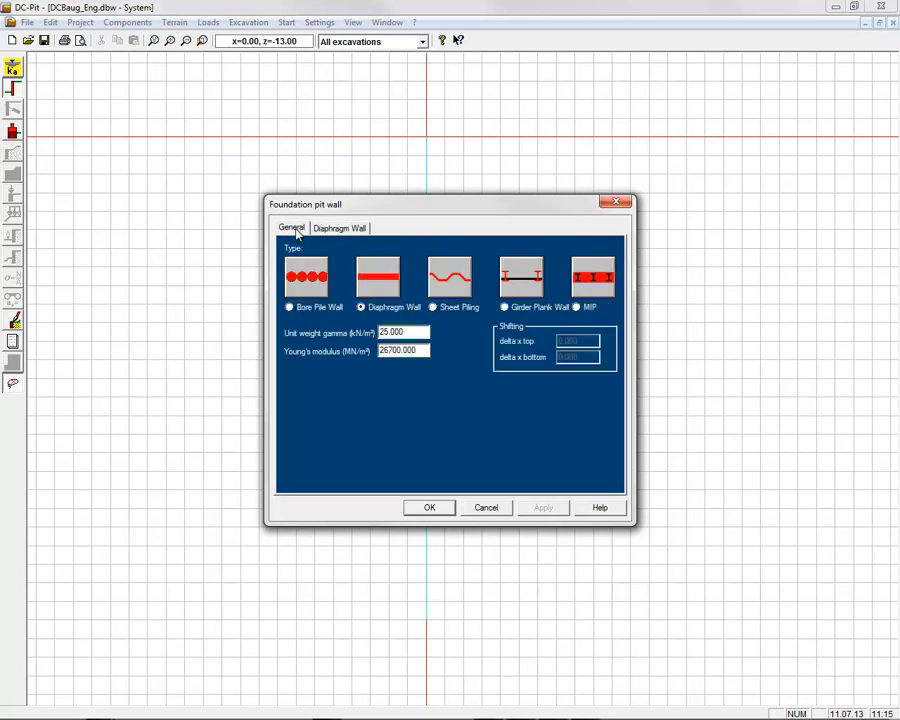
# - Switch the wall type to Sheet Piling and browse the available sheet pile profiles from ARBED AU to ZK
pyautogui.click(437, 309)
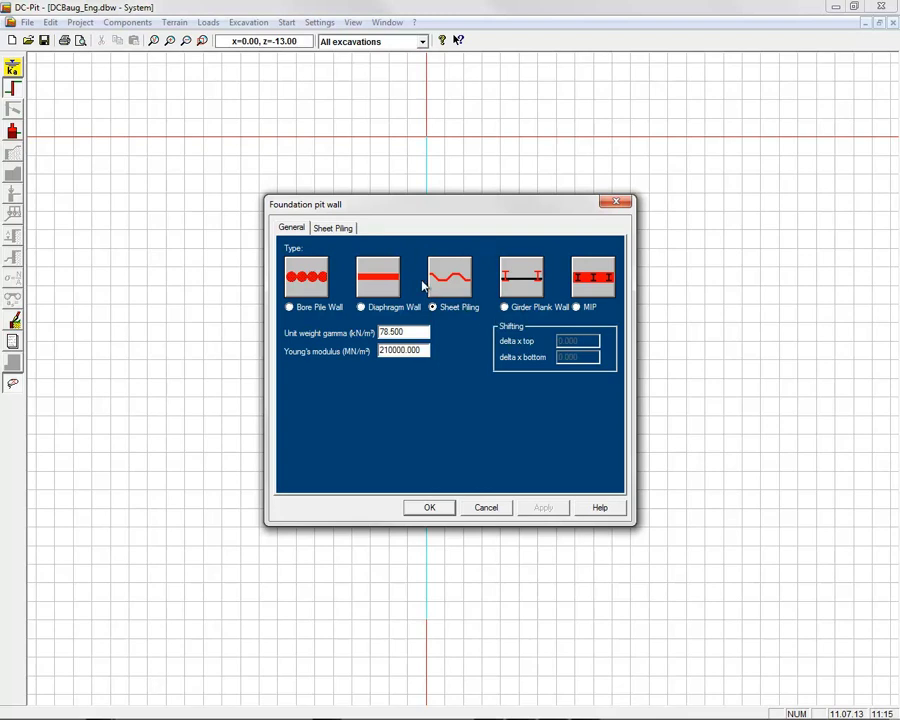
pyautogui.click(342, 228)
pyautogui.click(419, 265)
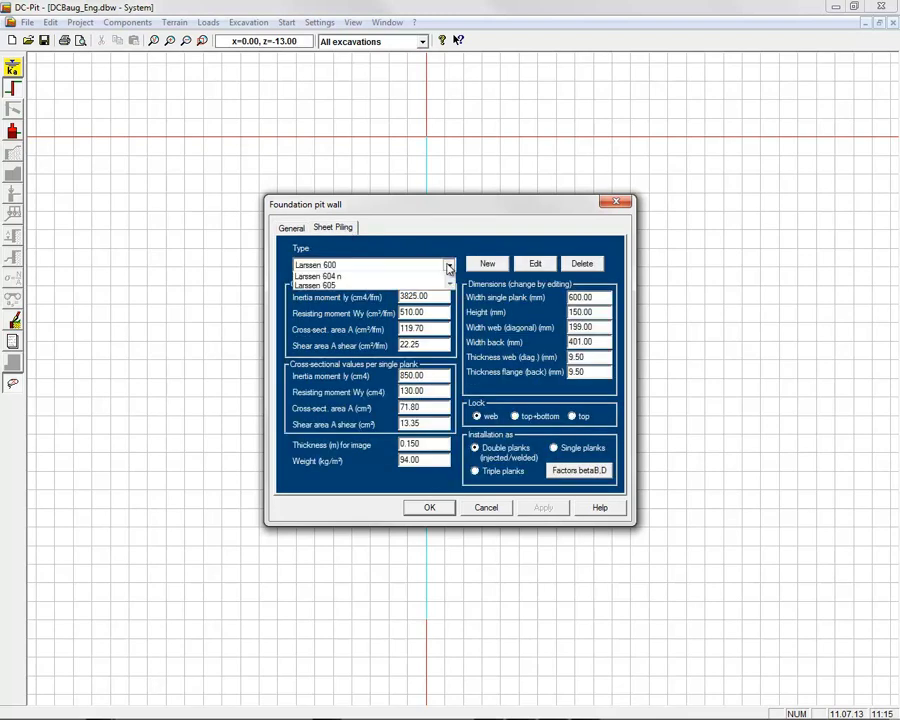
pyautogui.scroll(10, 340, 300)
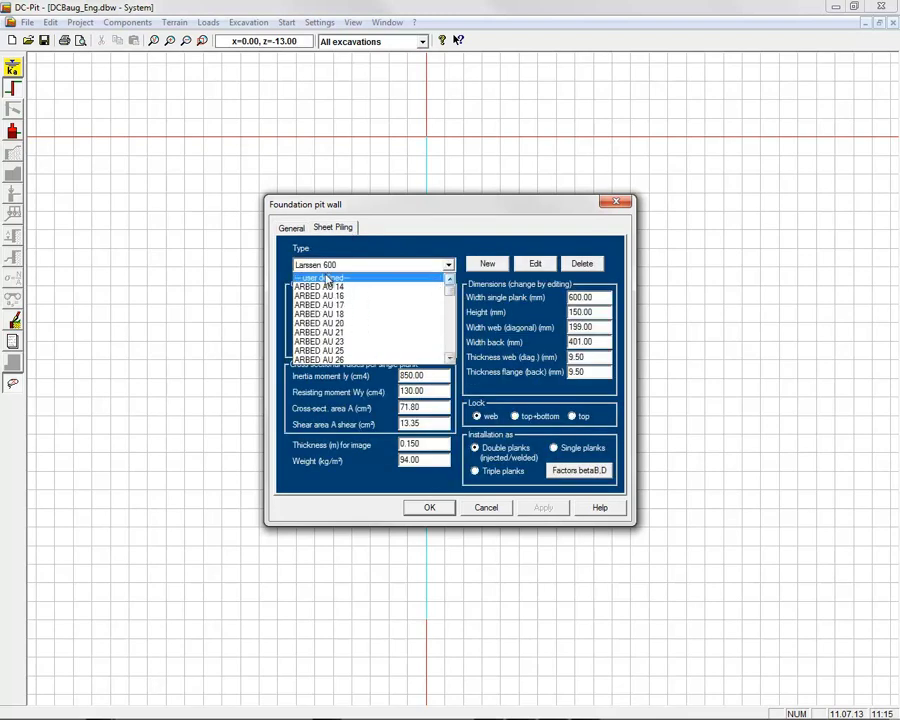
pyautogui.moveTo(451, 290); pyautogui.dragTo(450, 360)
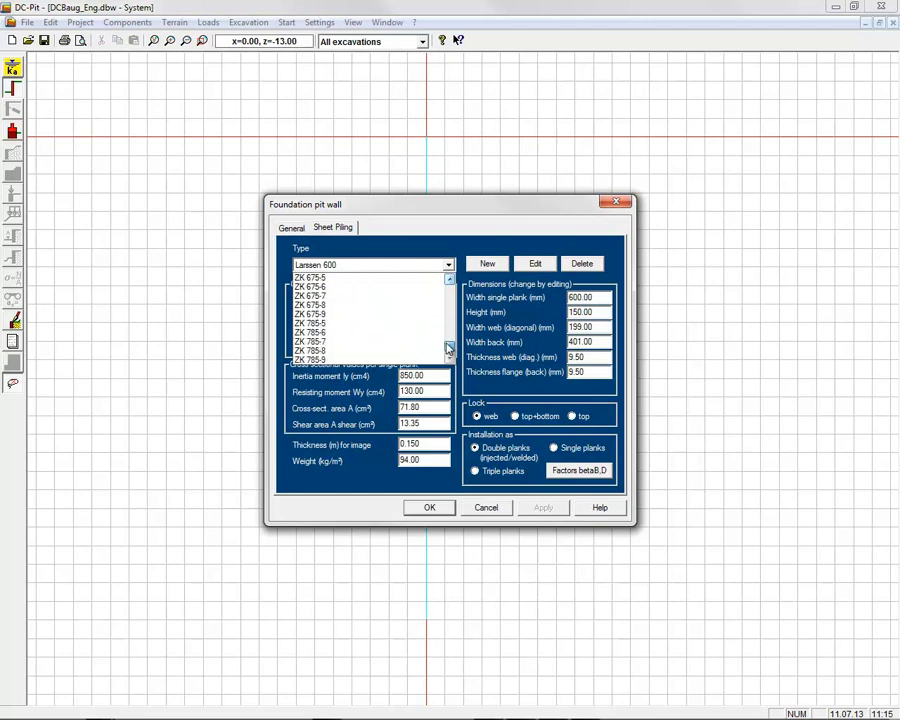
pyautogui.click(293, 233)
pyautogui.click(291, 229)
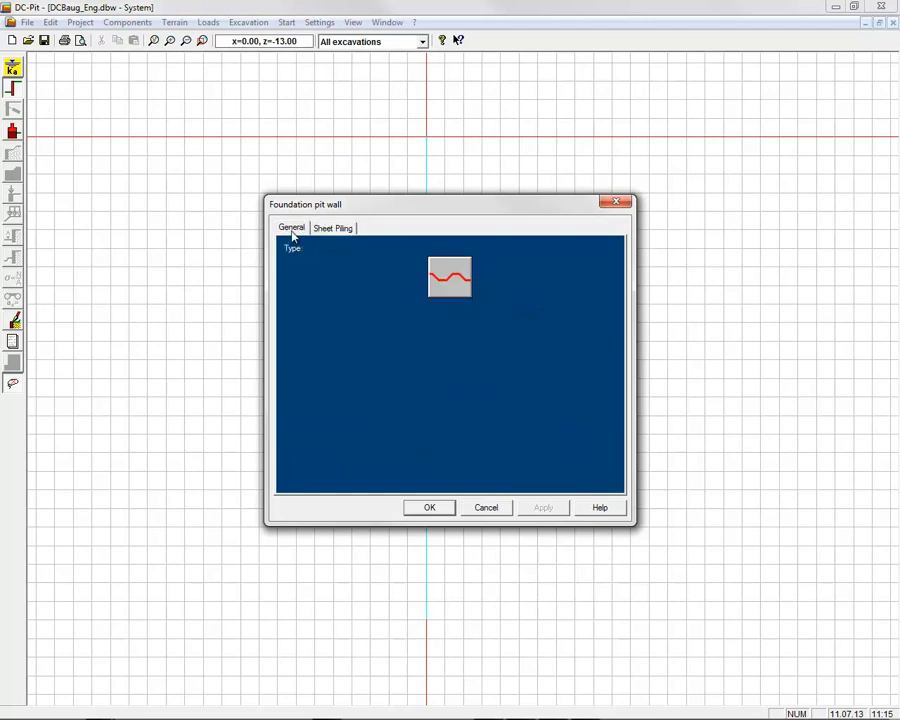
# - Examine the Girder Plank Wall type and browse its available girder profiles through the pipe sections
pyautogui.click(504, 307)
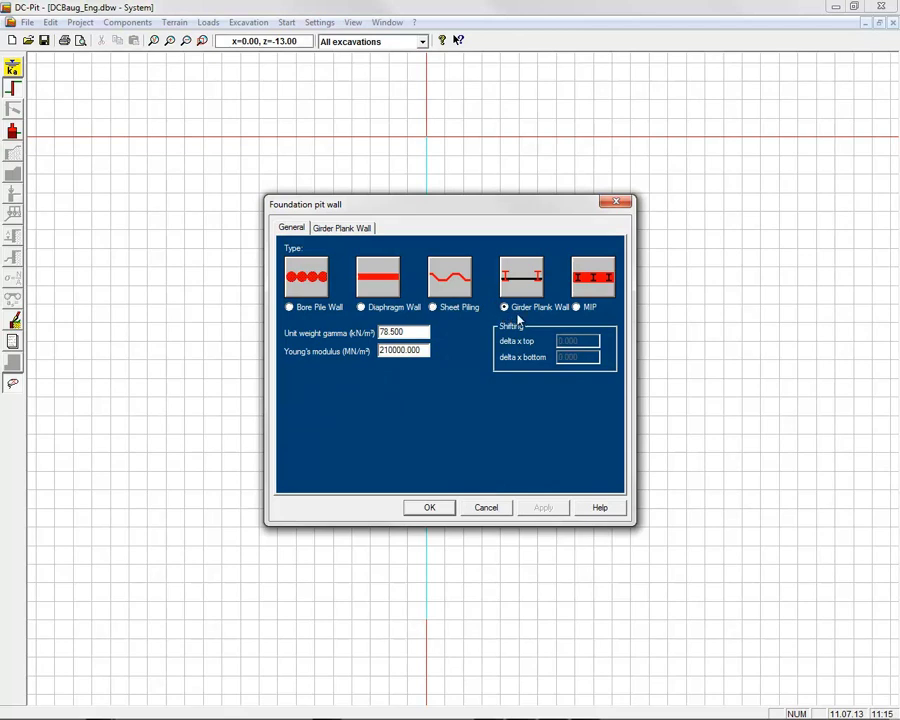
pyautogui.click(368, 228)
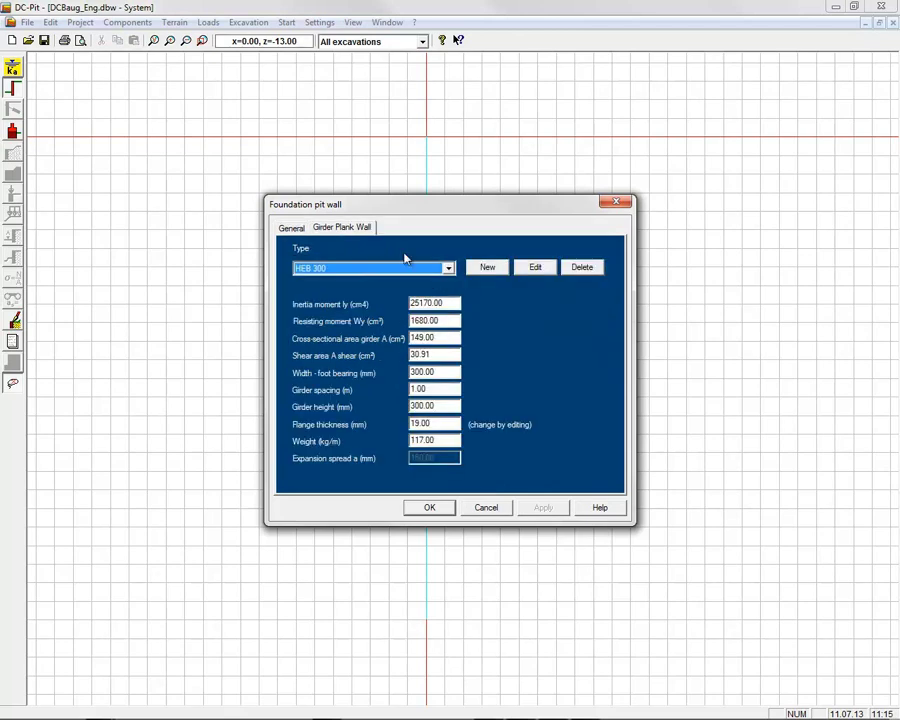
pyautogui.click(449, 269)
pyautogui.moveTo(453, 310); pyautogui.dragTo(456, 358)
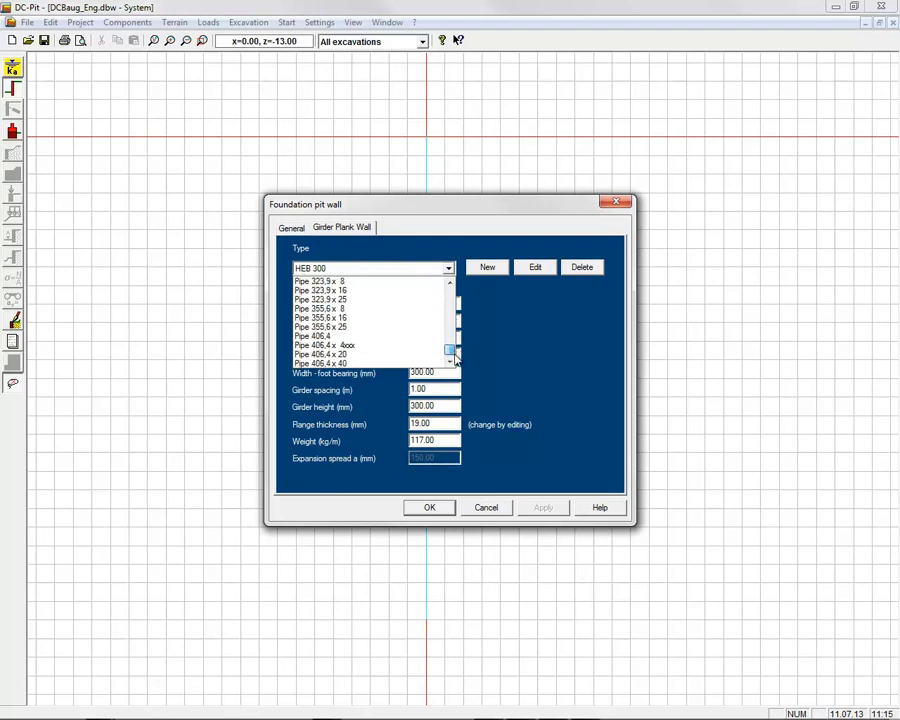
pyautogui.click(281, 236)
pyautogui.click(284, 232)
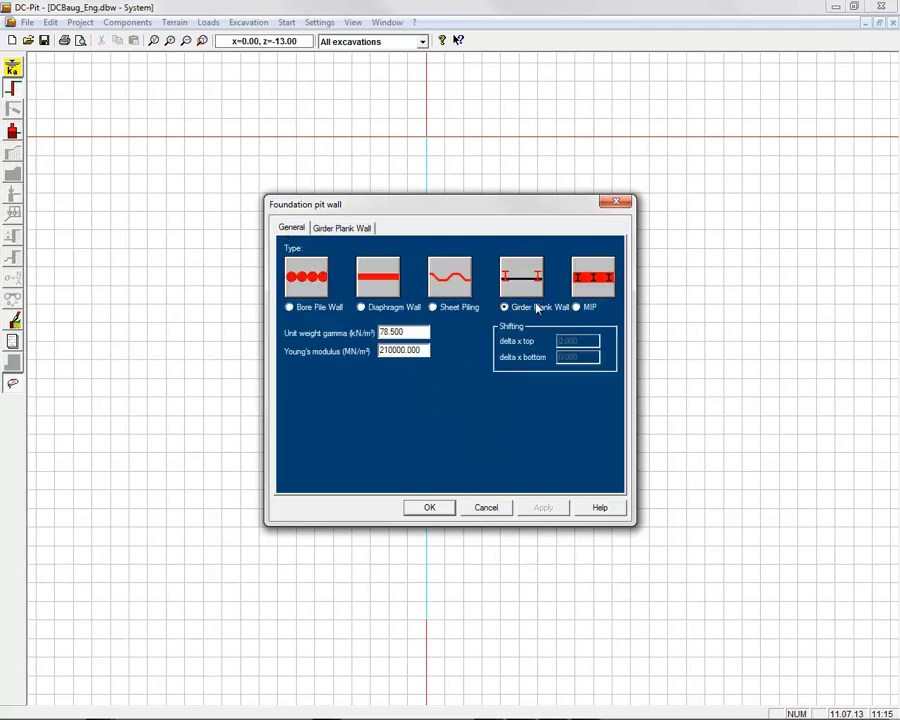
# - Examine the MIP wall type and browse its girder profiles for the mixed-in-place wall
pyautogui.click(576, 307)
pyautogui.click(326, 230)
pyautogui.click(449, 271)
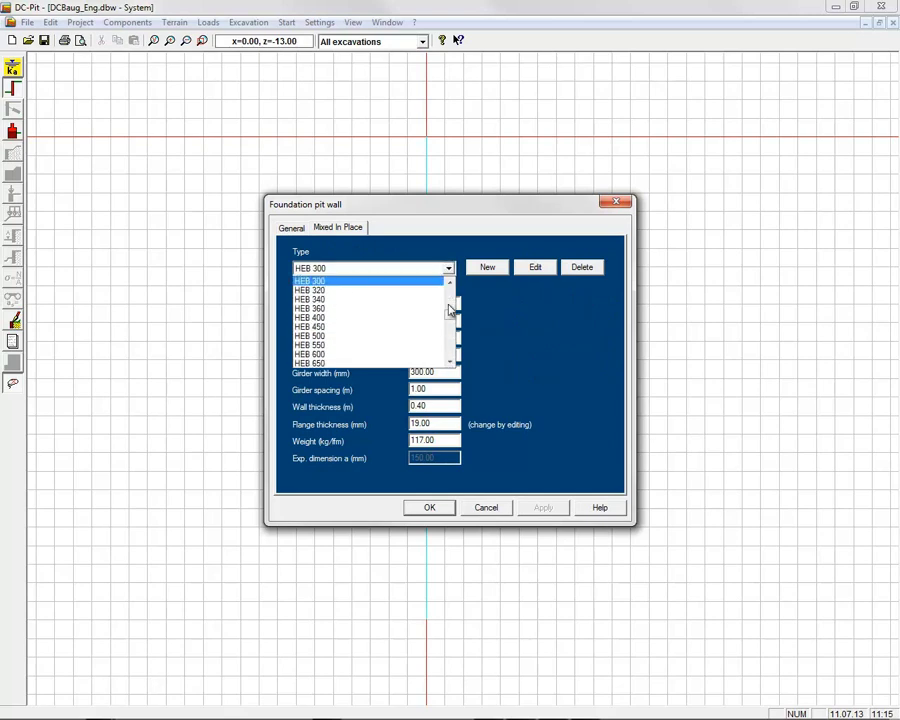
pyautogui.moveTo(450, 307); pyautogui.dragTo(450, 290)
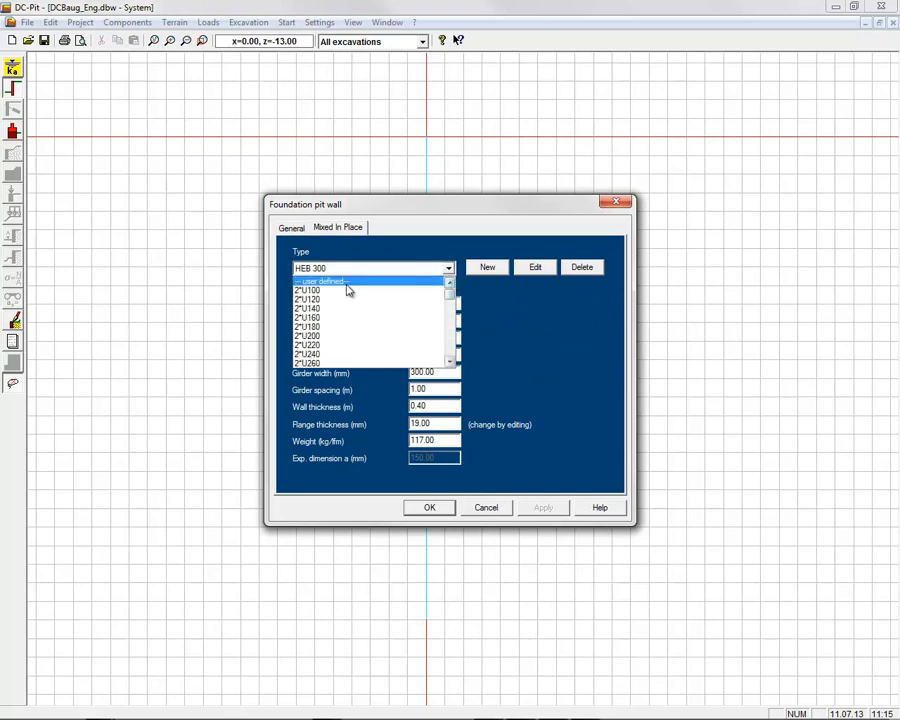
pyautogui.moveTo(450, 290); pyautogui.dragTo(452, 354)
pyautogui.click(286, 232)
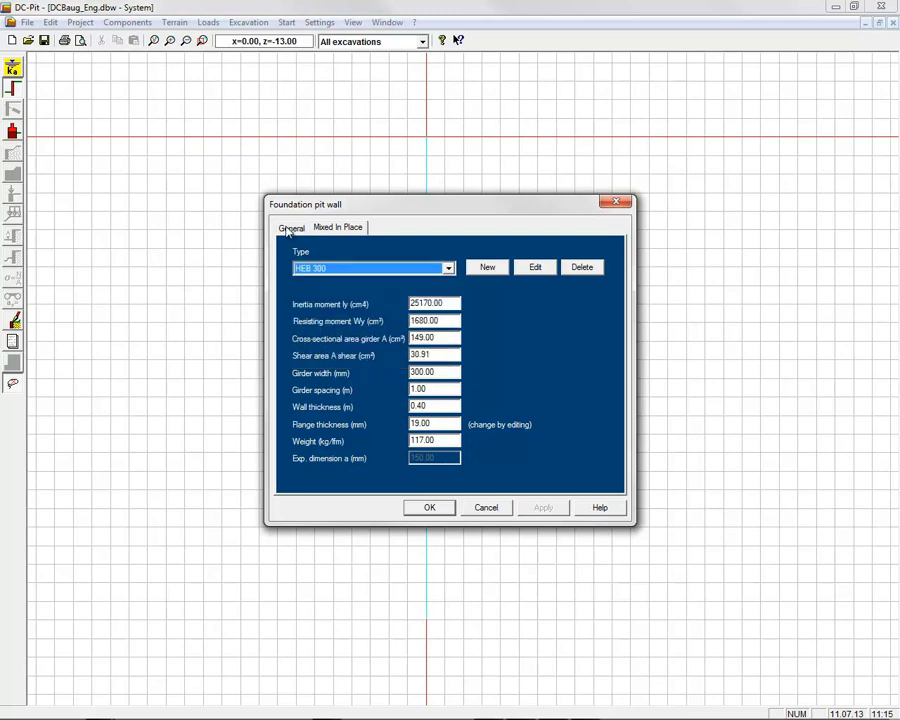
pyautogui.click(288, 231)
# - Define the foundation pit wall as Sheet Piling with the Larssen 604 profile and accept the wall settings
pyautogui.click(438, 308)
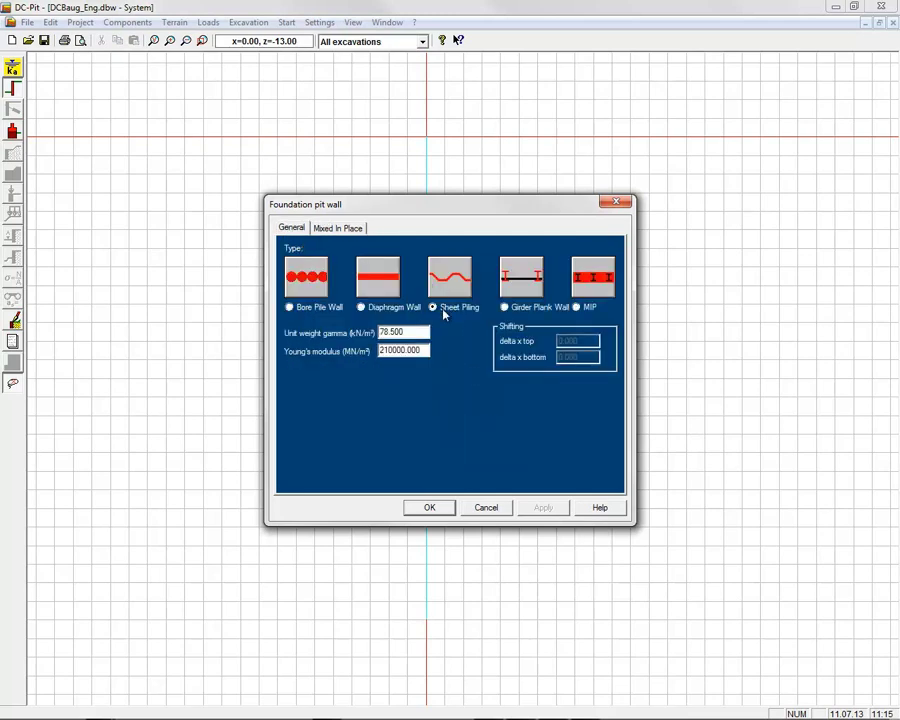
pyautogui.click(347, 233)
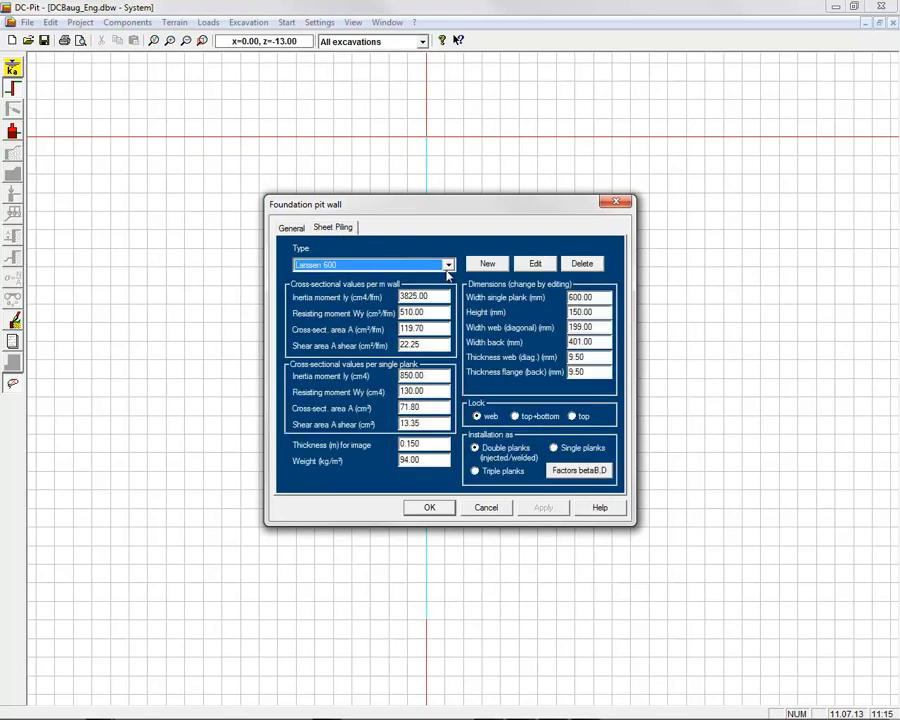
pyautogui.click(449, 265)
pyautogui.click(320, 341)
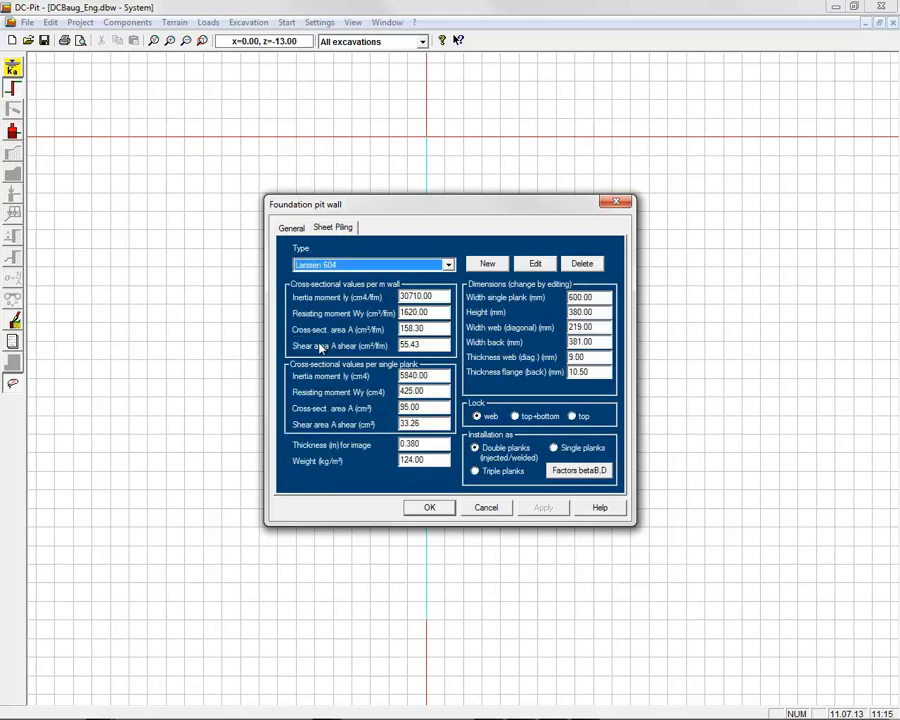
pyautogui.click(429, 508)
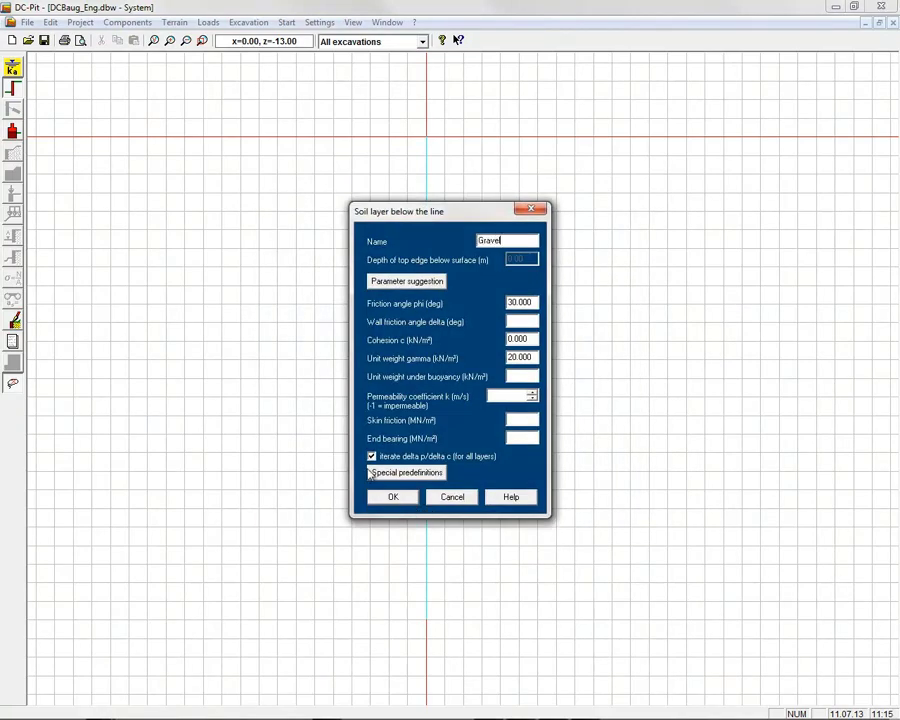
# - Look up the suggested soil parameters for Clay,rigid without applying them to the Gravel layer
pyautogui.click(431, 282)
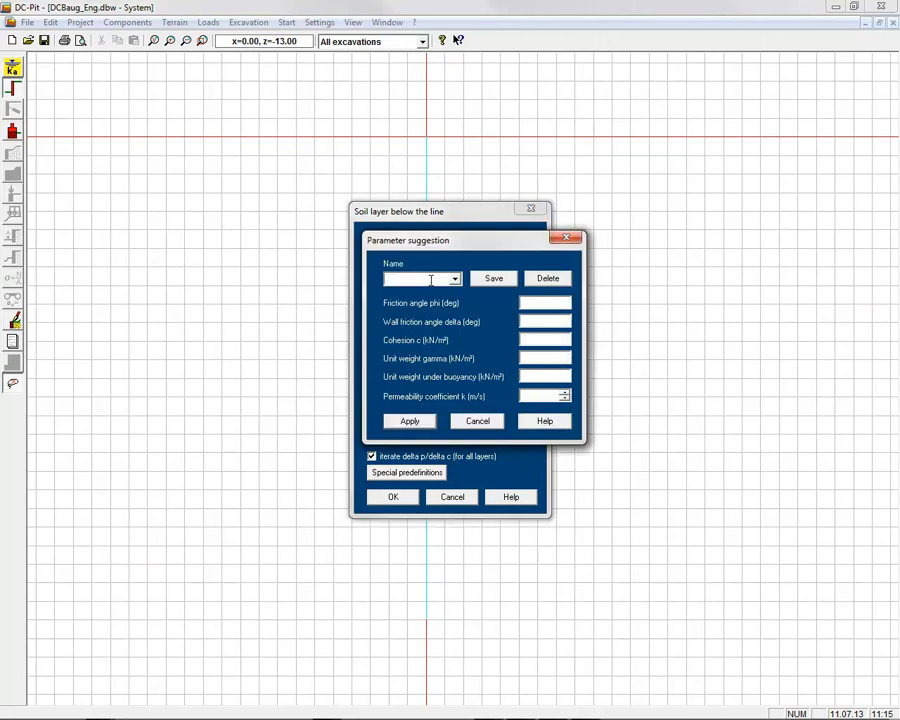
pyautogui.click(455, 279)
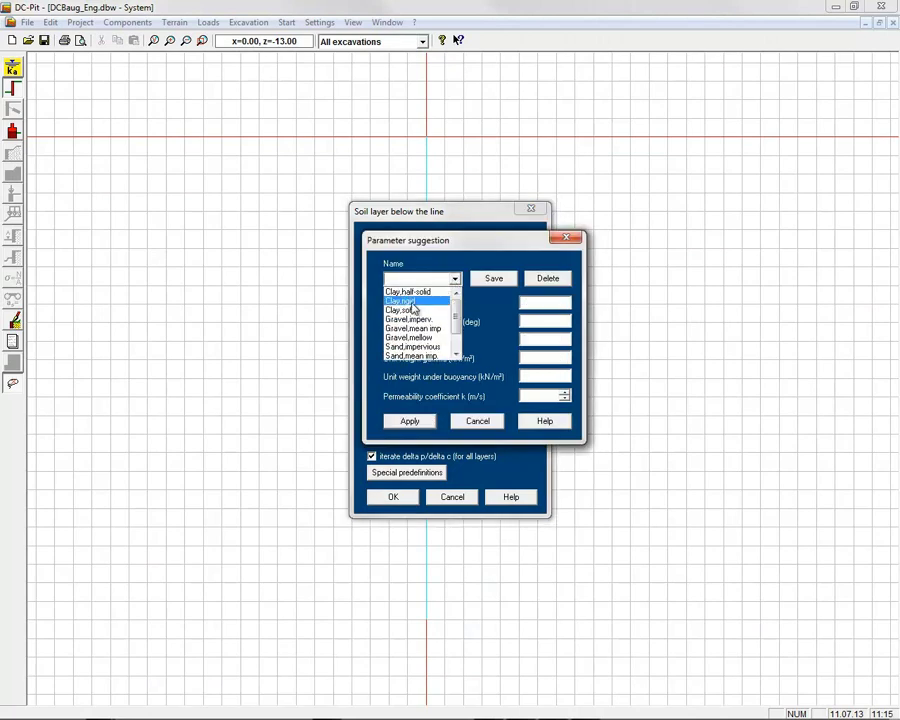
pyautogui.click(405, 301)
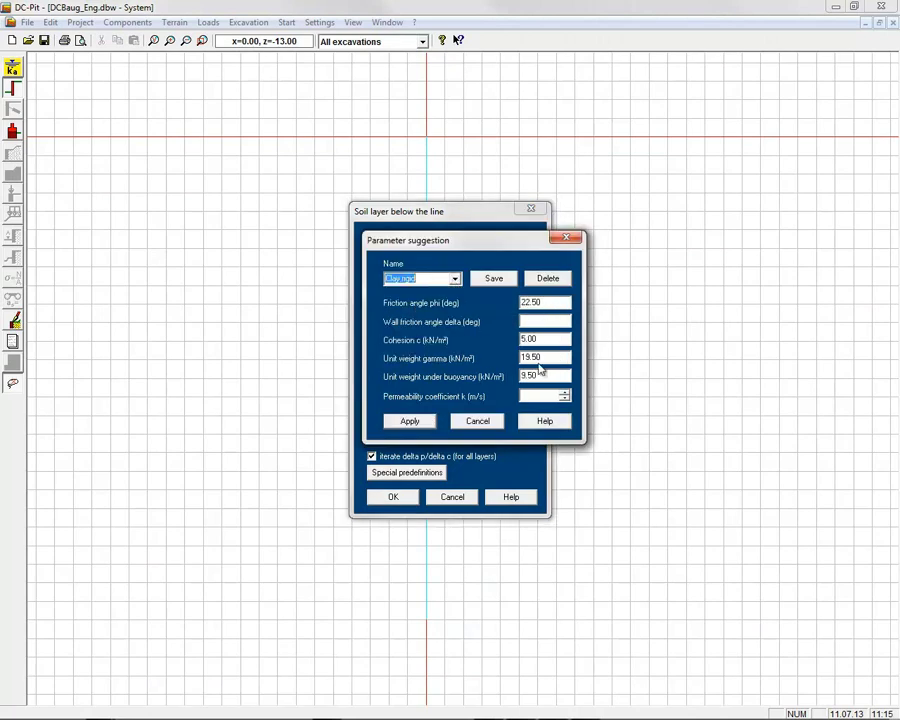
pyautogui.click(468, 424)
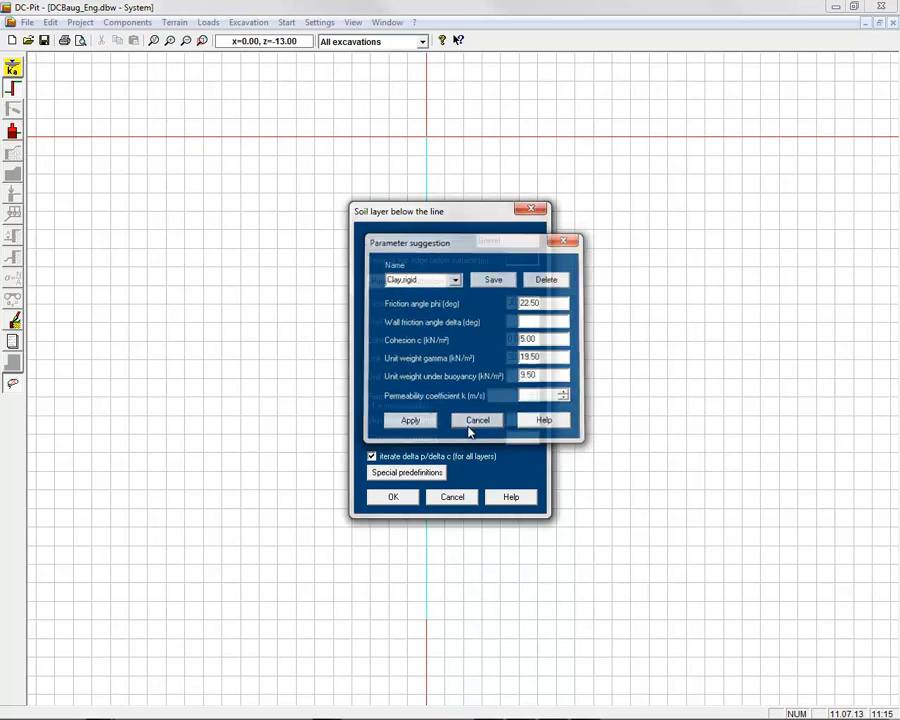
# - Set the Gravel layer's friction angle to 35°, skin friction to 0.08 MN/m² and end bearing to 0.8 MN/m², and accept it
pyautogui.doubleClick(531, 302)
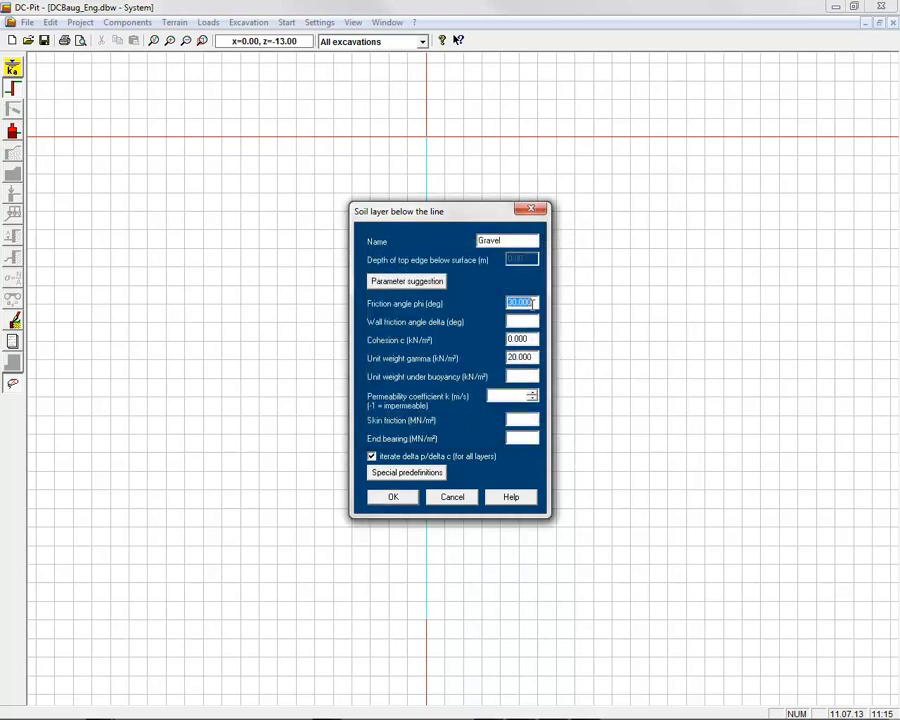
pyautogui.write('35')
pyautogui.click(518, 417)
pyautogui.write('.08')
pyautogui.click(520, 436)
pyautogui.write('0.8')
pyautogui.click(395, 496)
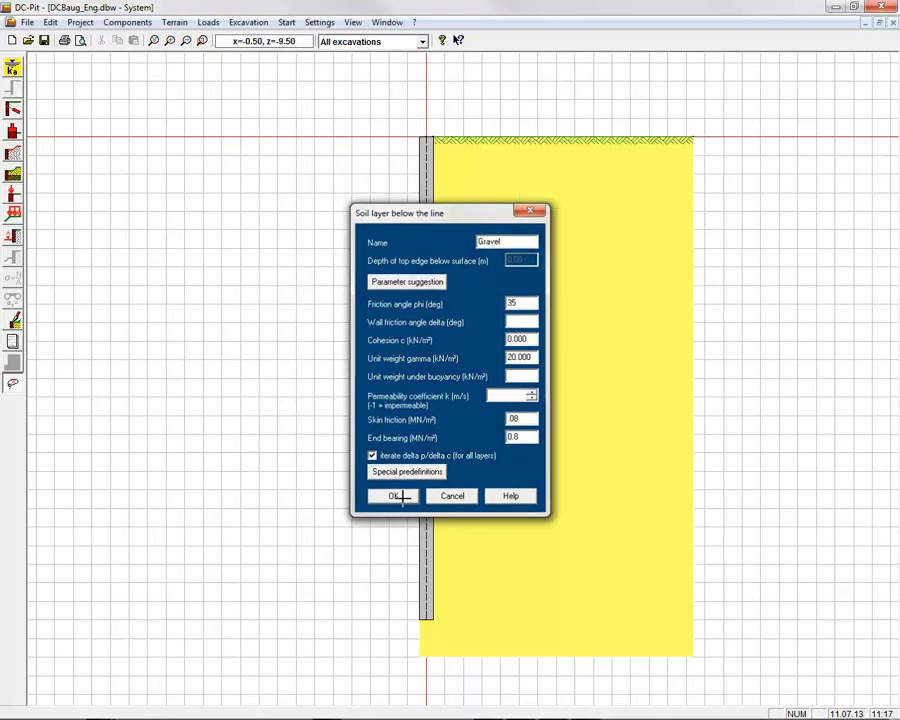
# - Add a Sand layer at 4.5 m depth with friction angle 32.5°, skin friction 0.08 MN/m² and end bearing 0.8 MN/m²
pyautogui.click(13, 174)
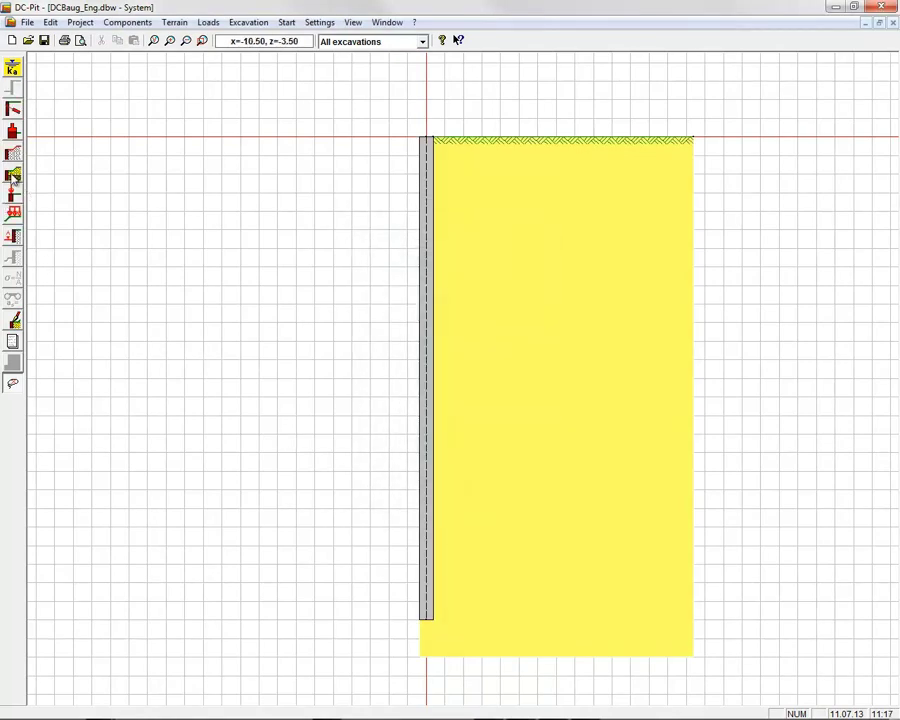
pyautogui.click(418, 295)
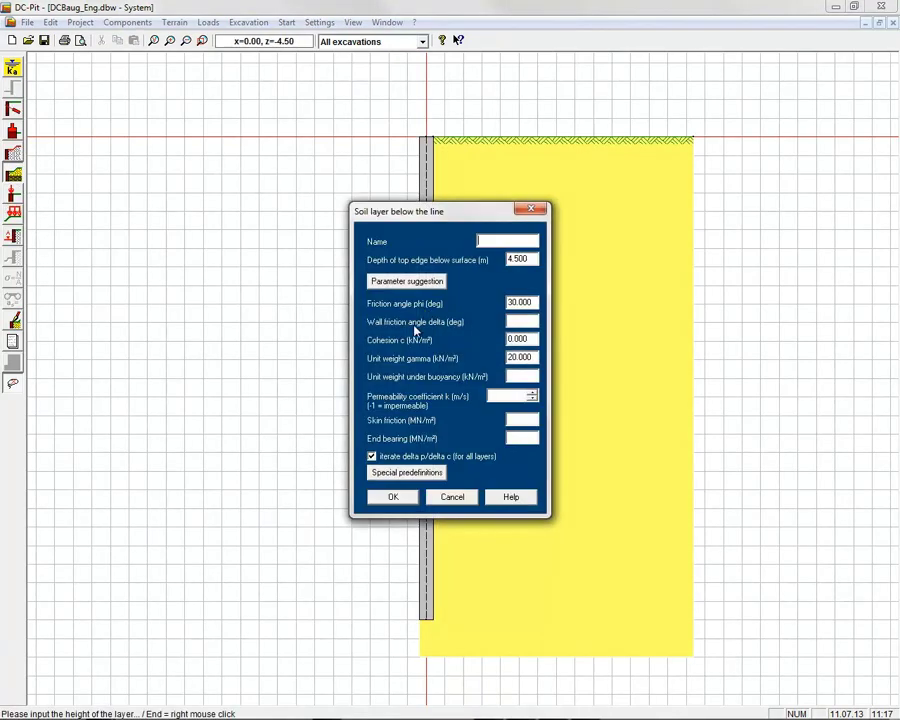
pyautogui.write('Sand')
pyautogui.doubleClick(528, 302)
pyautogui.write('32')
pyautogui.write('8')
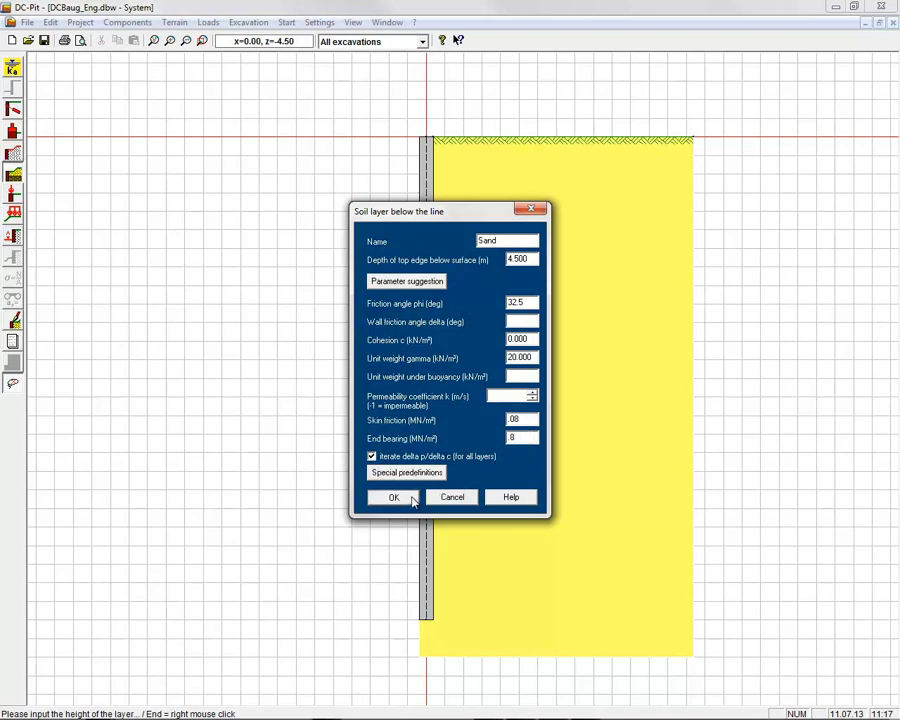
pyautogui.click(406, 497)
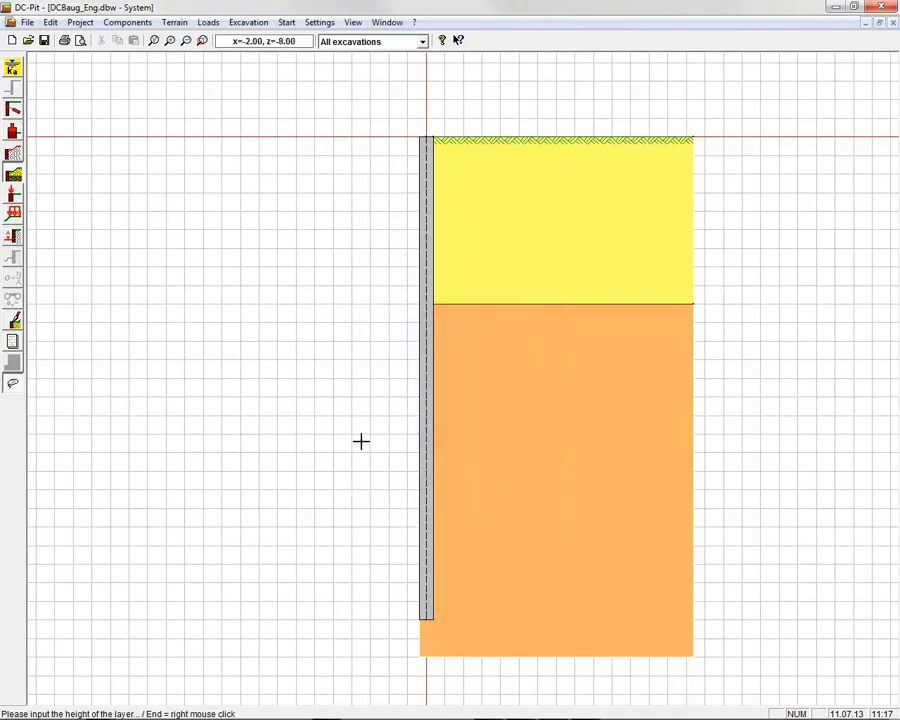
# - Draw a terrain slope behind the wall, rising from the ground surface to x=3.00, z=0.50
pyautogui.click(14, 156)
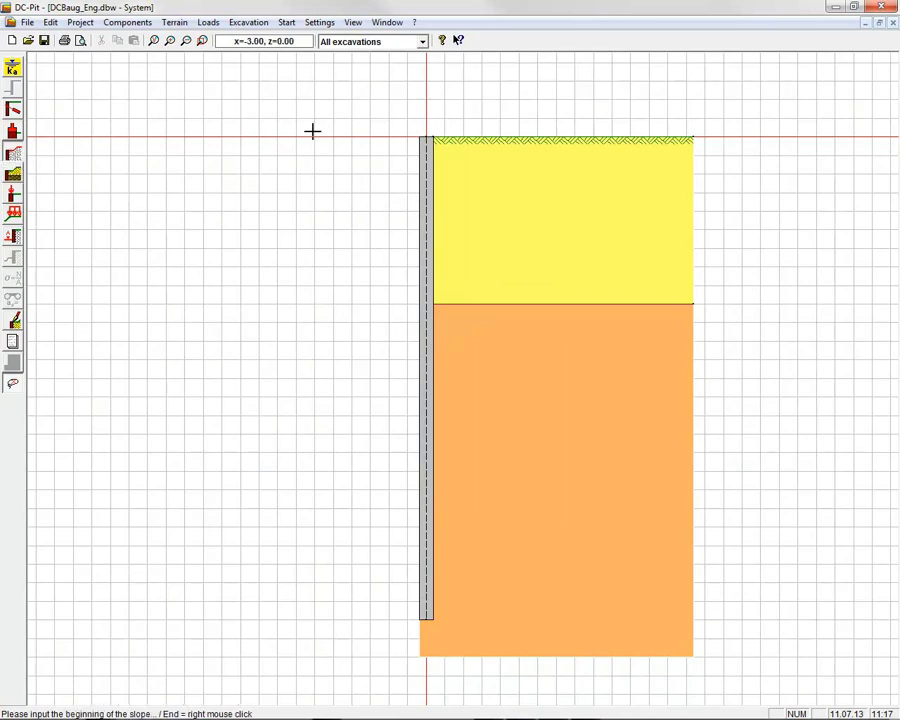
pyautogui.click(518, 137)
pyautogui.click(535, 121)
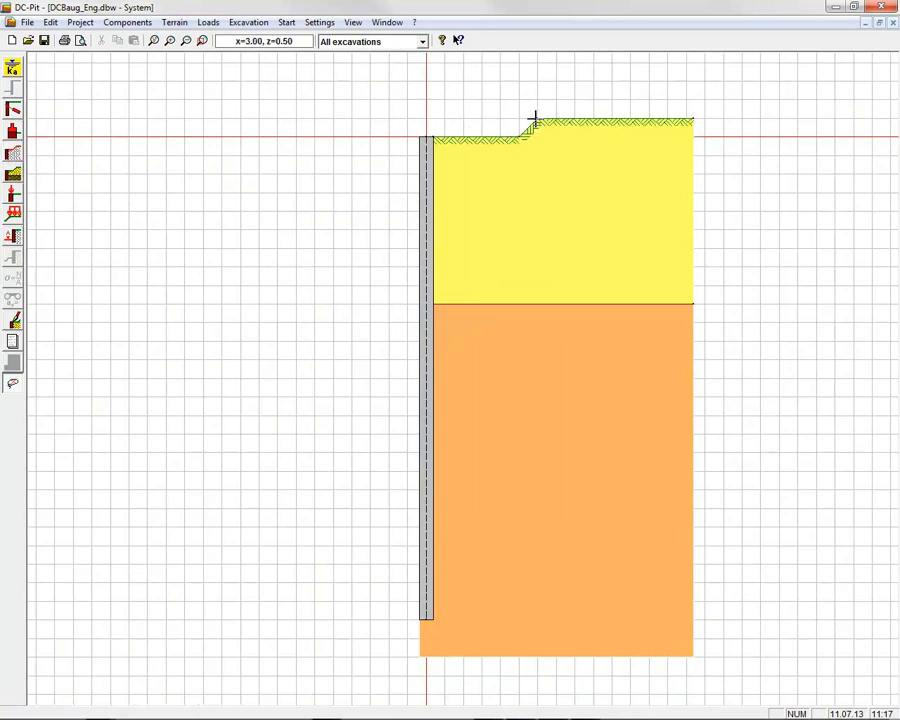
# - Add an 8 kN/m² distributed load on the raised terrain from x=3.5 to x=6.0 at height 0.5
pyautogui.click(14, 224)
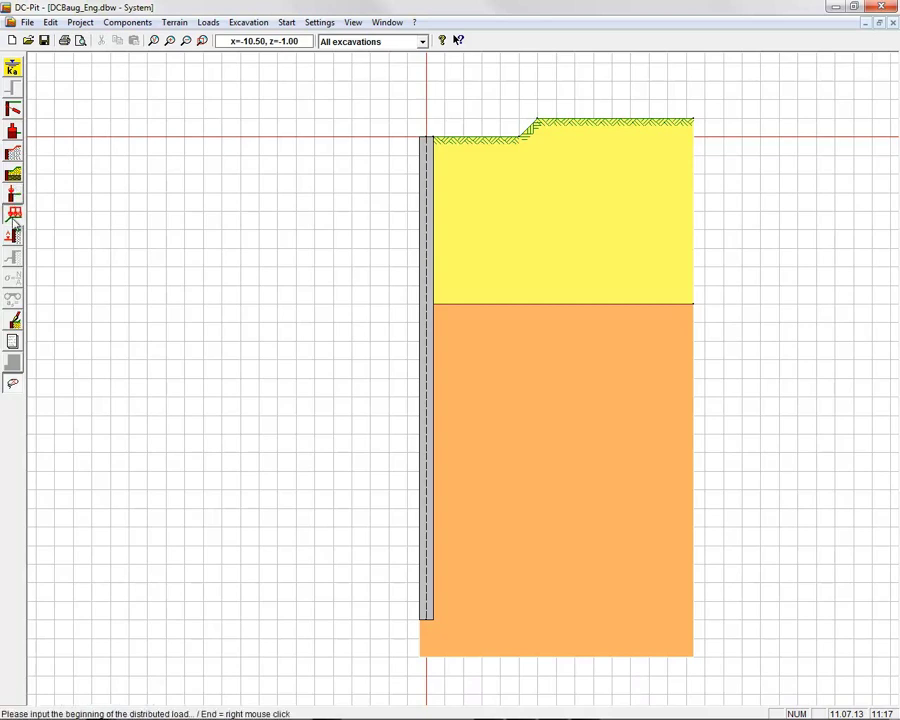
pyautogui.click(556, 120)
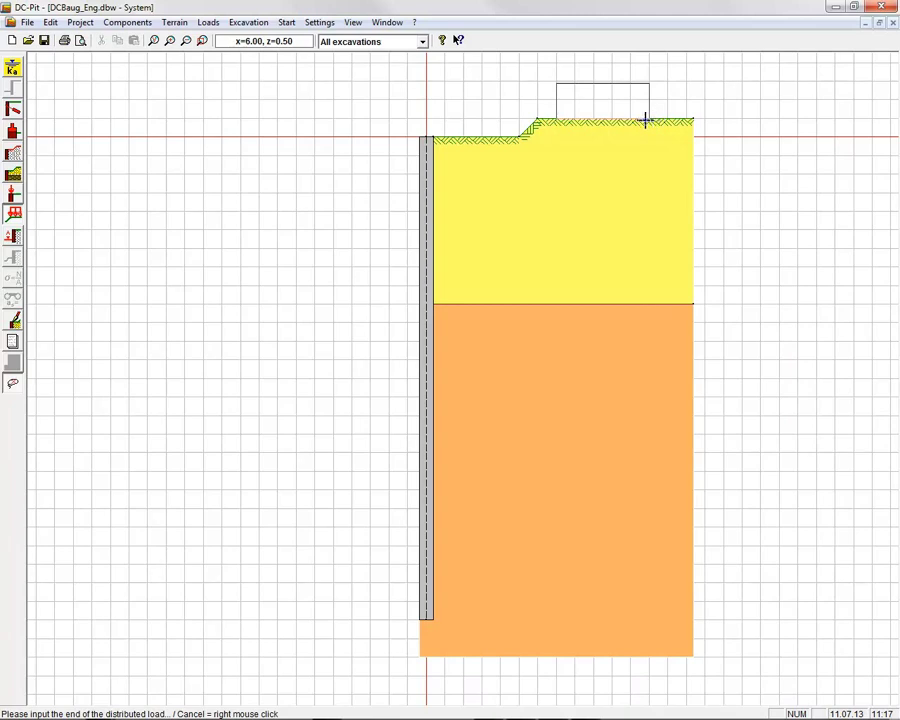
pyautogui.click(646, 120)
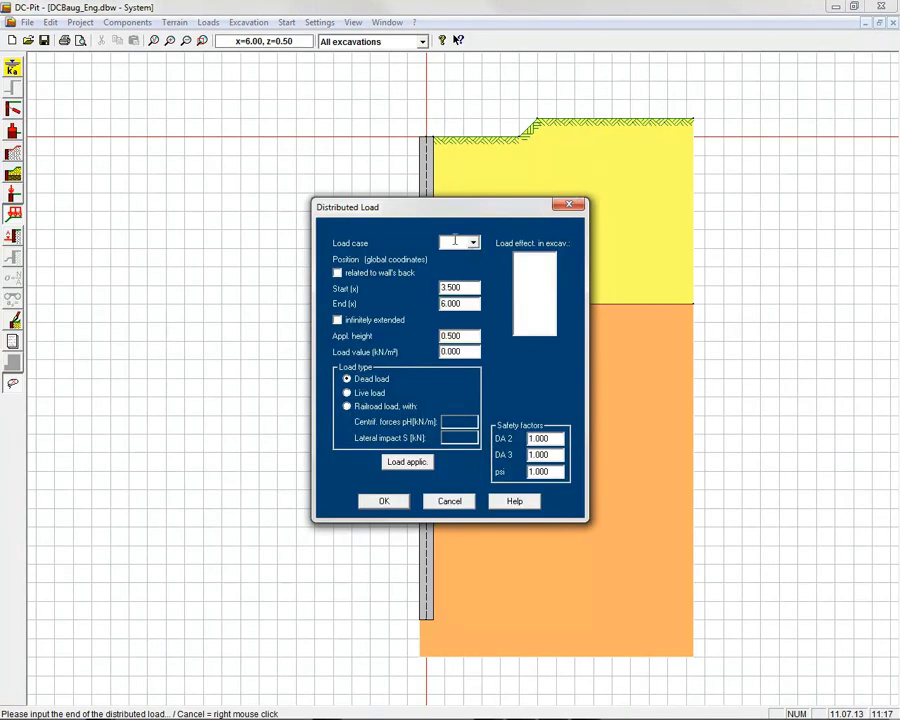
pyautogui.doubleClick(466, 352)
pyautogui.write('8')
pyautogui.click(398, 501)
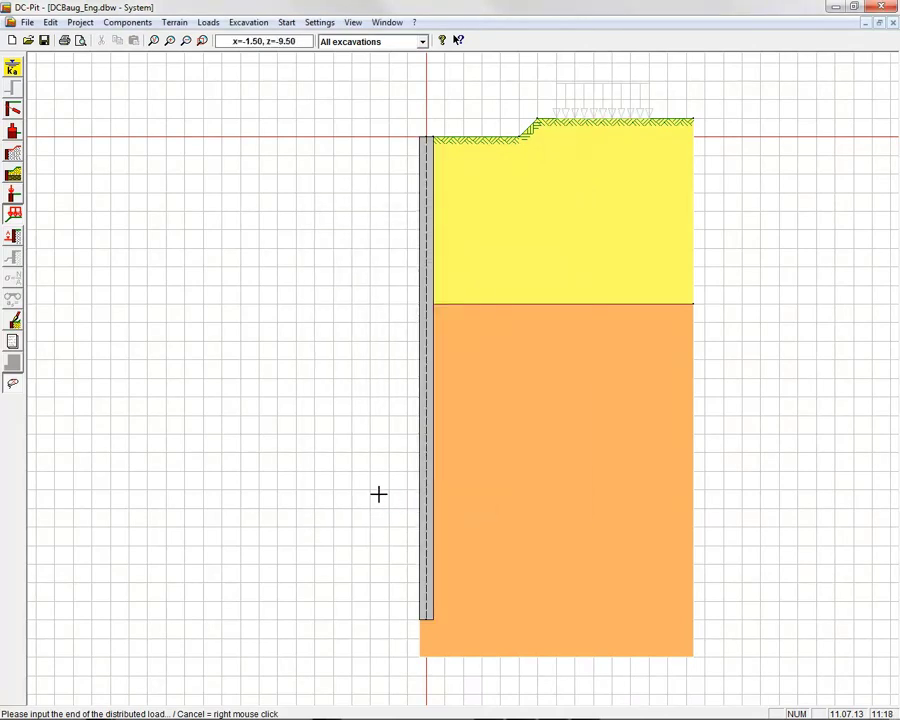
# - Place an upper anchor at 1 m depth with an inclination of 10° and a minimal length of 7 m
pyautogui.click(13, 109)
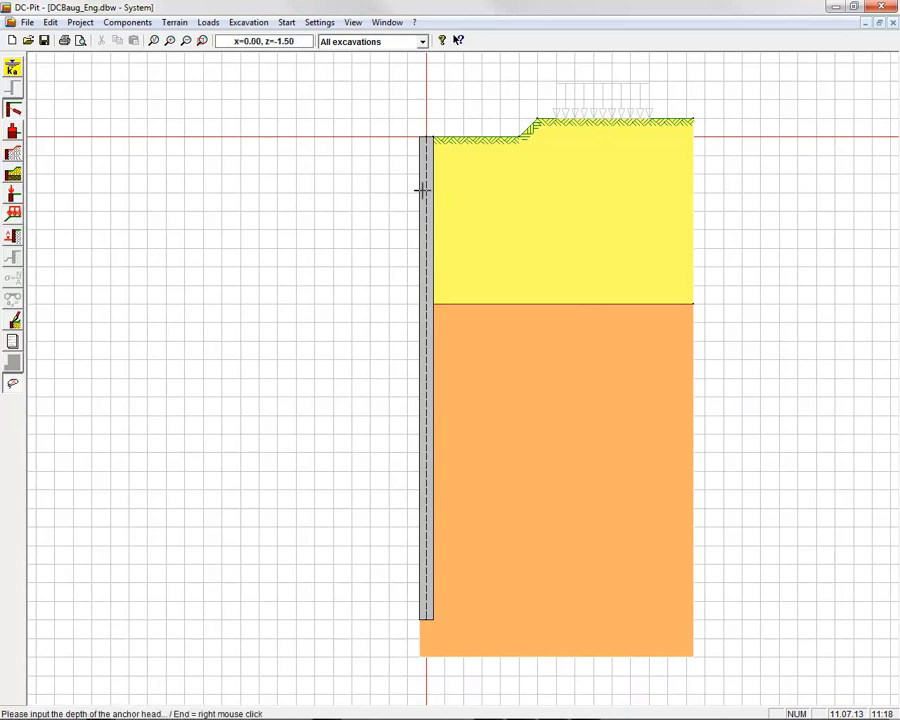
pyautogui.click(422, 189)
pyautogui.click(510, 219)
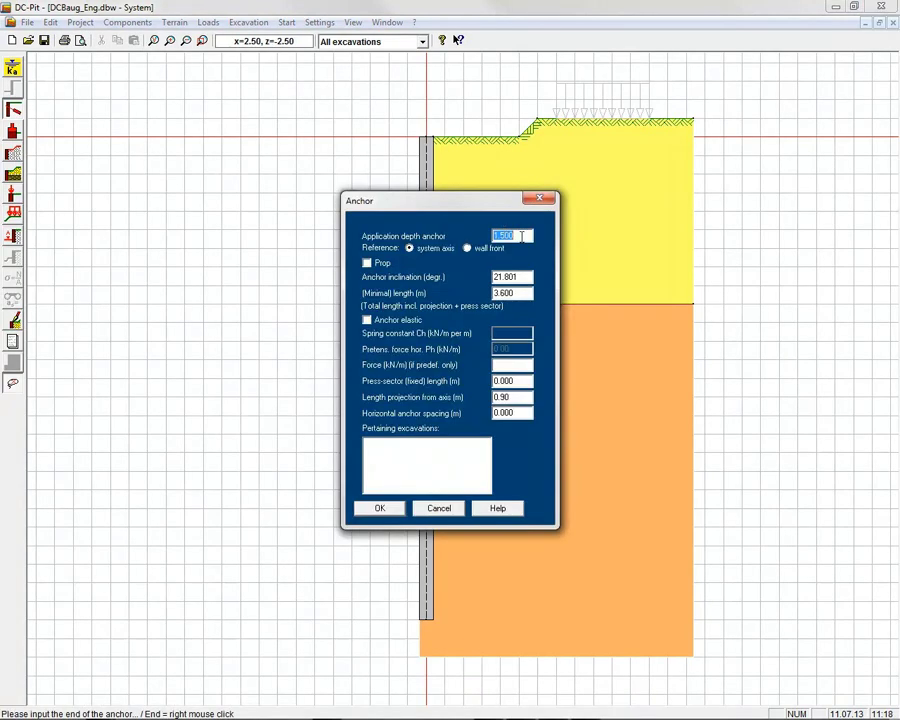
pyautogui.write('1')
pyautogui.doubleClick(531, 278)
pyautogui.write('10')
pyautogui.doubleClick(528, 291)
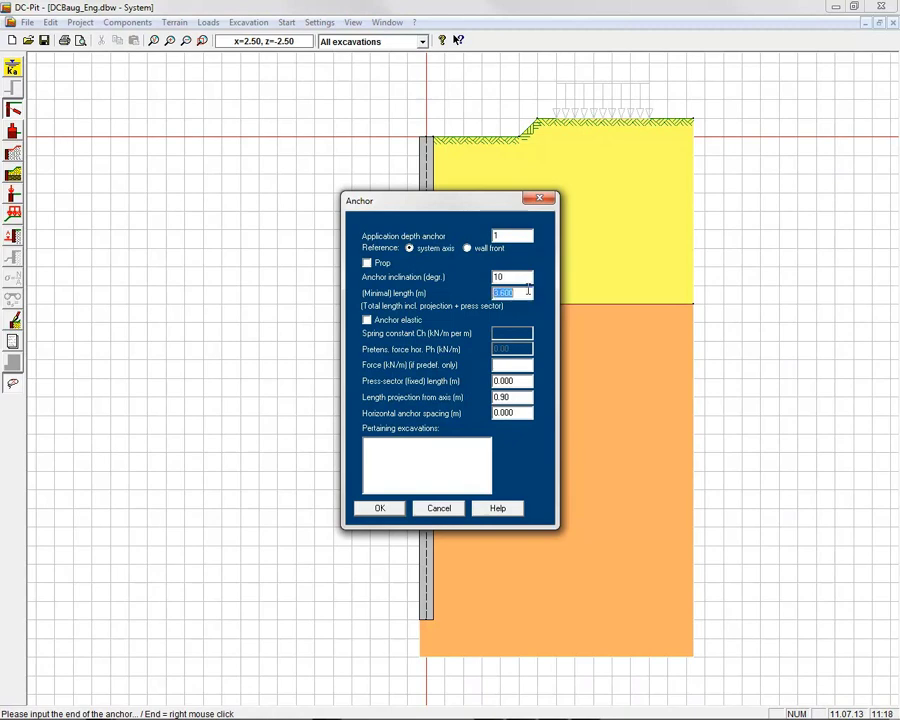
pyautogui.write('7')
# - Set the upper anchor's press-sector length to 4 m, projection from axis to 1 m and horizontal spacing to 1 m, and accept it
pyautogui.doubleClick(525, 381)
pyautogui.write('4')
pyautogui.doubleClick(523, 396)
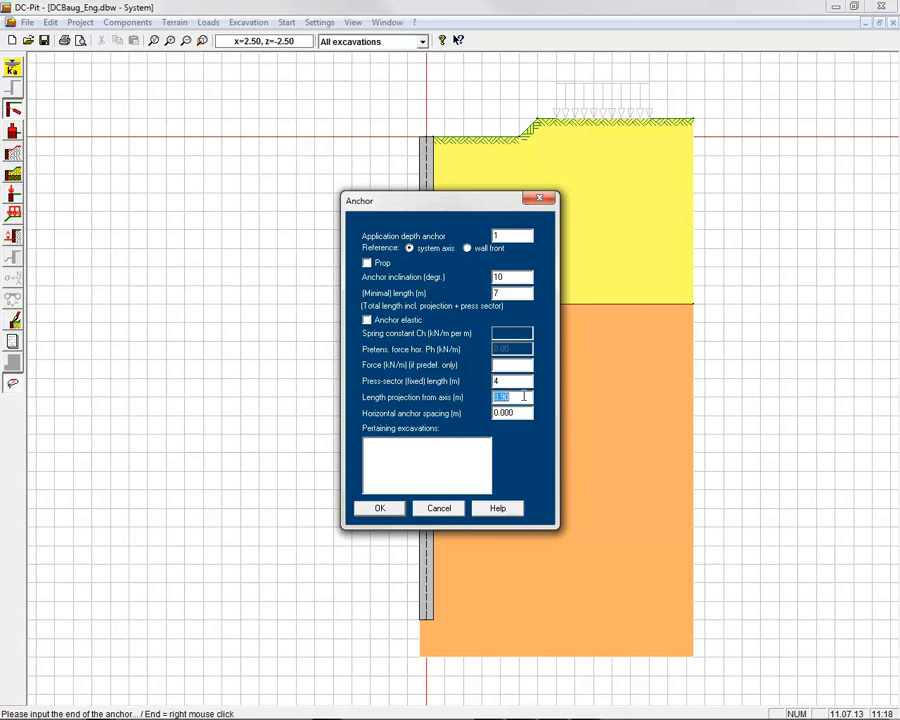
pyautogui.write('1')
pyautogui.doubleClick(521, 413)
pyautogui.write('1')
pyautogui.click(384, 508)
# - Place a lower anchor at 3 m depth with an inclination of 10° and a minimal length of 7 m
pyautogui.click(427, 240)
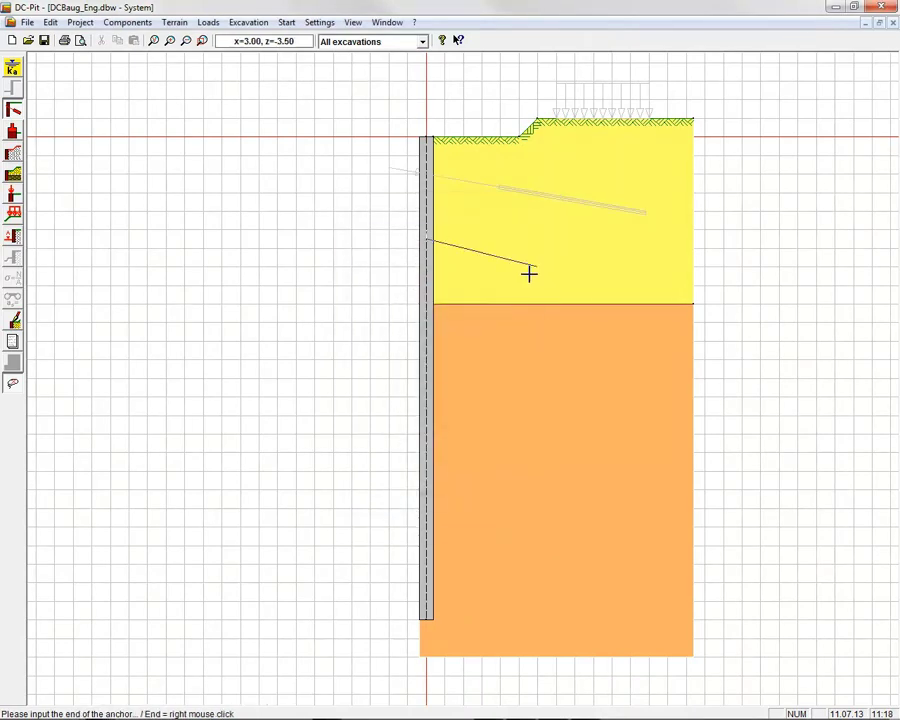
pyautogui.click(530, 270)
pyautogui.write('3')
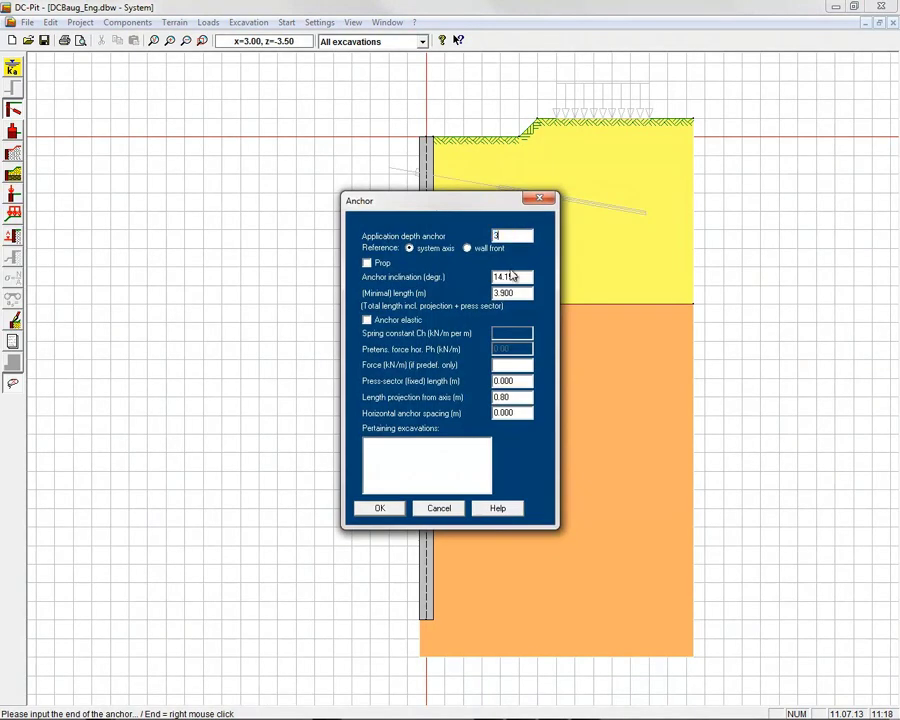
pyautogui.doubleClick(522, 277)
pyautogui.write('10')
pyautogui.doubleClick(522, 291)
pyautogui.write('7')
# - Set the lower anchor's press-sector length to 4 m, projection from axis to 1 m and horizontal spacing to 1.8 m, and accept it
pyautogui.doubleClick(524, 381)
pyautogui.write('4')
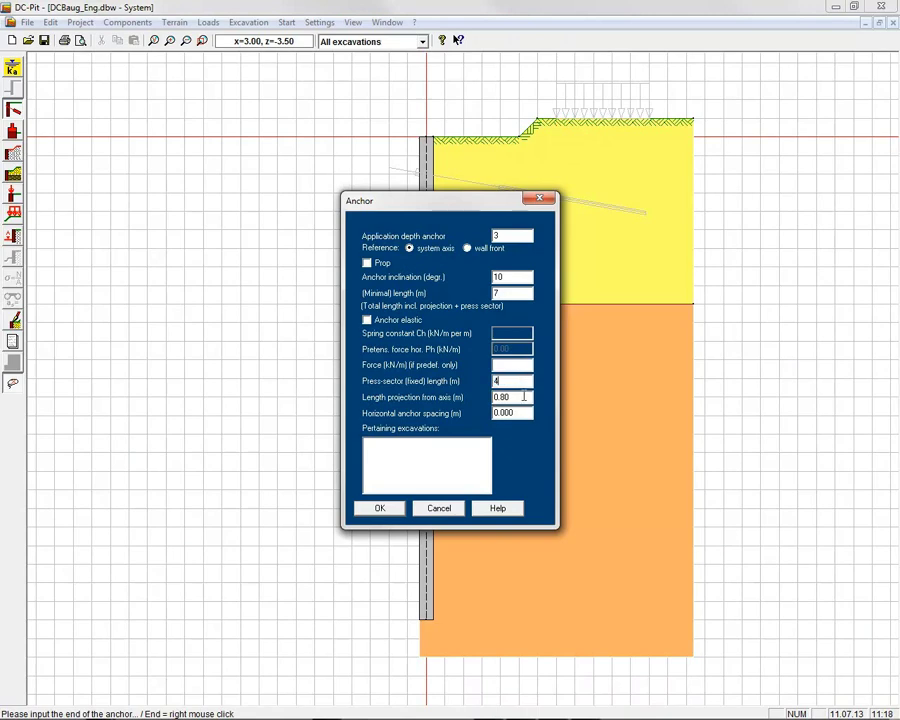
pyautogui.doubleClick(522, 397)
pyautogui.write('1')
pyautogui.doubleClick(524, 412)
pyautogui.write('1.8')
pyautogui.click(381, 507)
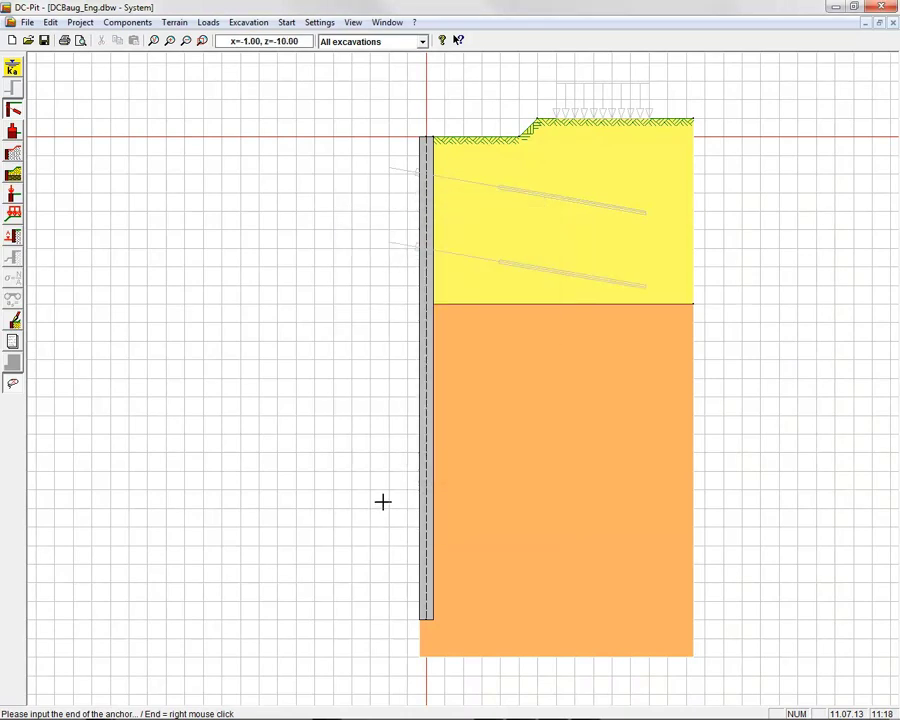
# - Add excavation stage A1 at 2 m depth with toe fixity according to Blum
pyautogui.click(13, 237)
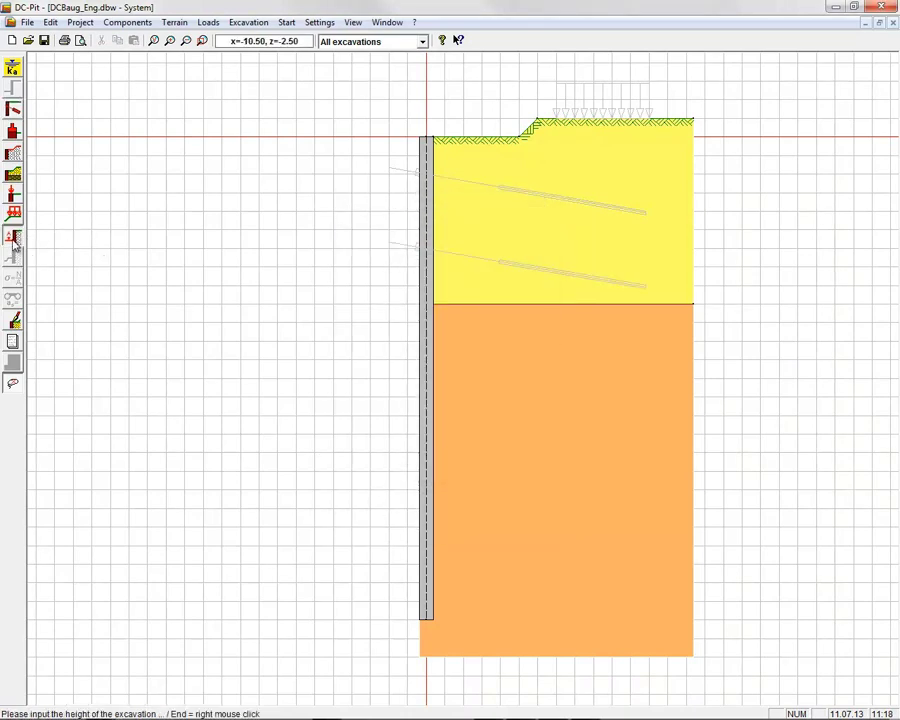
pyautogui.click(429, 220)
pyautogui.write('A1')
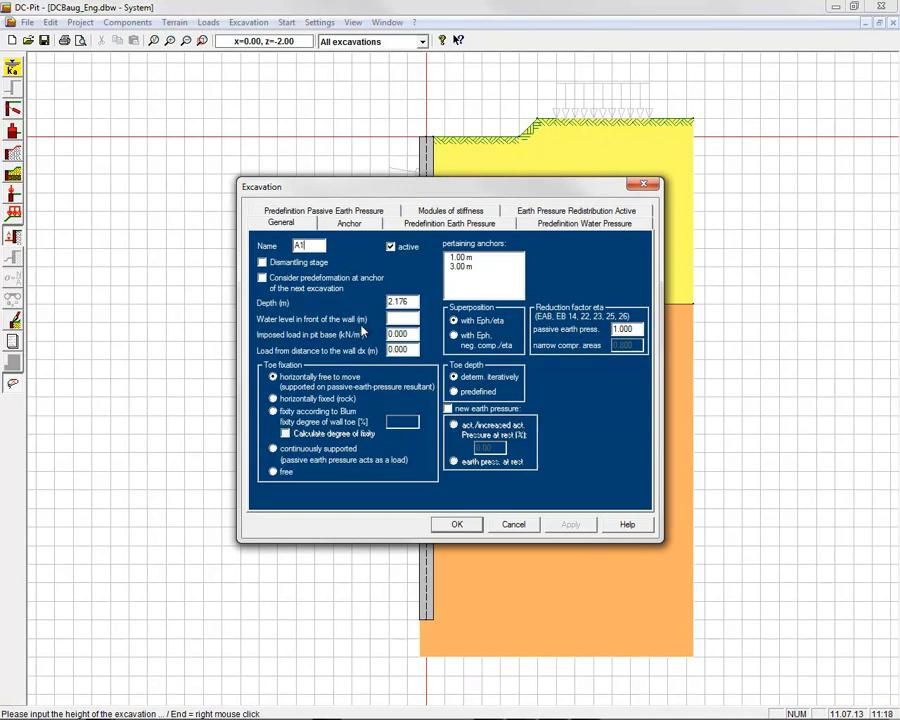
pyautogui.doubleClick(412, 301)
pyautogui.write('2')
pyautogui.click(305, 414)
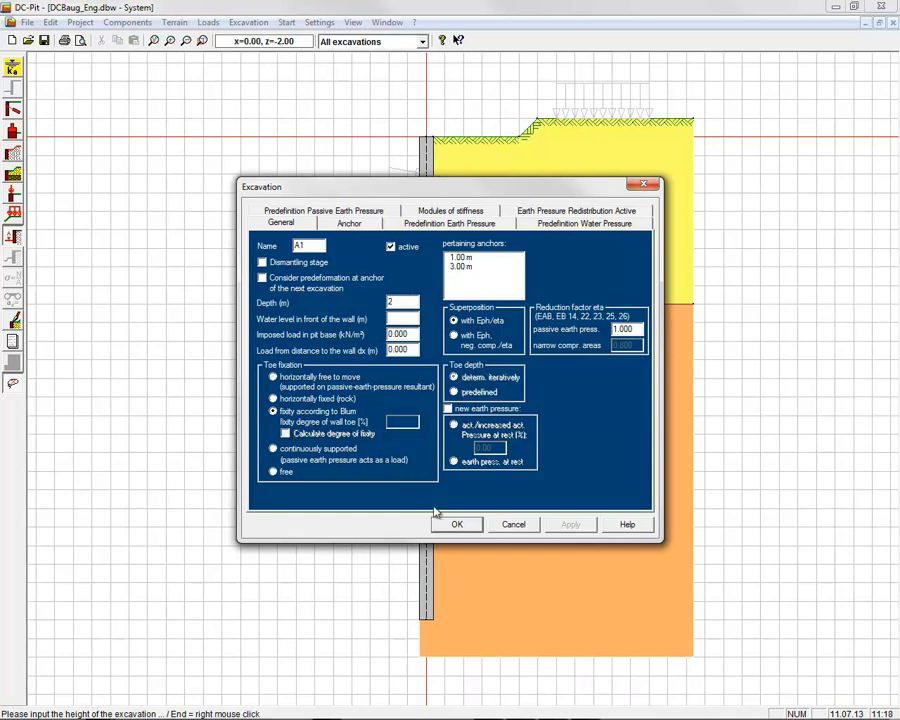
pyautogui.click(465, 526)
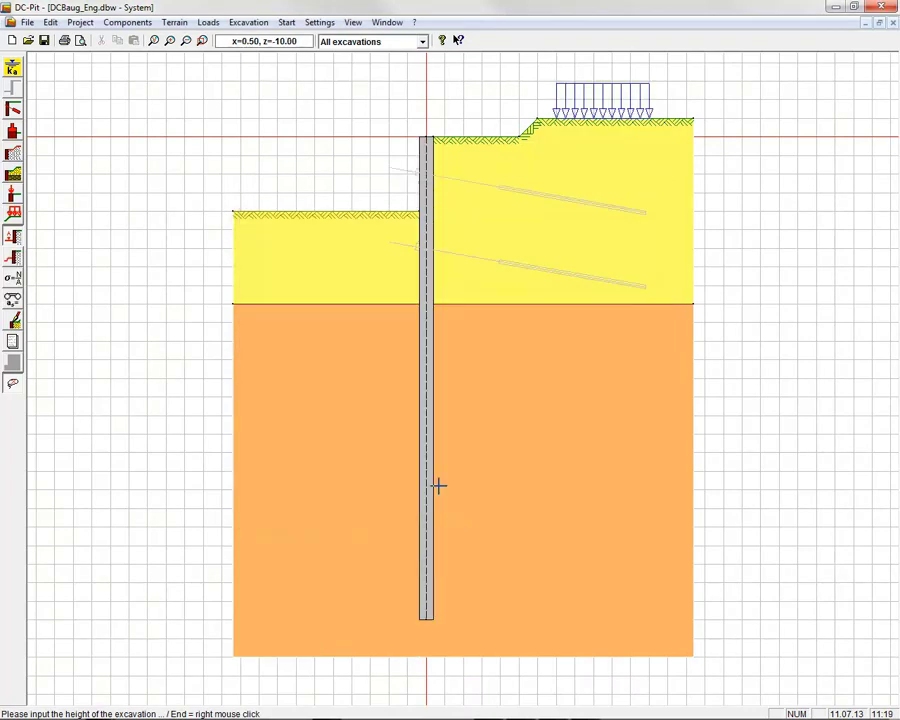
# - Add excavation stage A2 at 4 m depth with a continuously supported toe and the 1.00 m anchor assigned
pyautogui.click(424, 285)
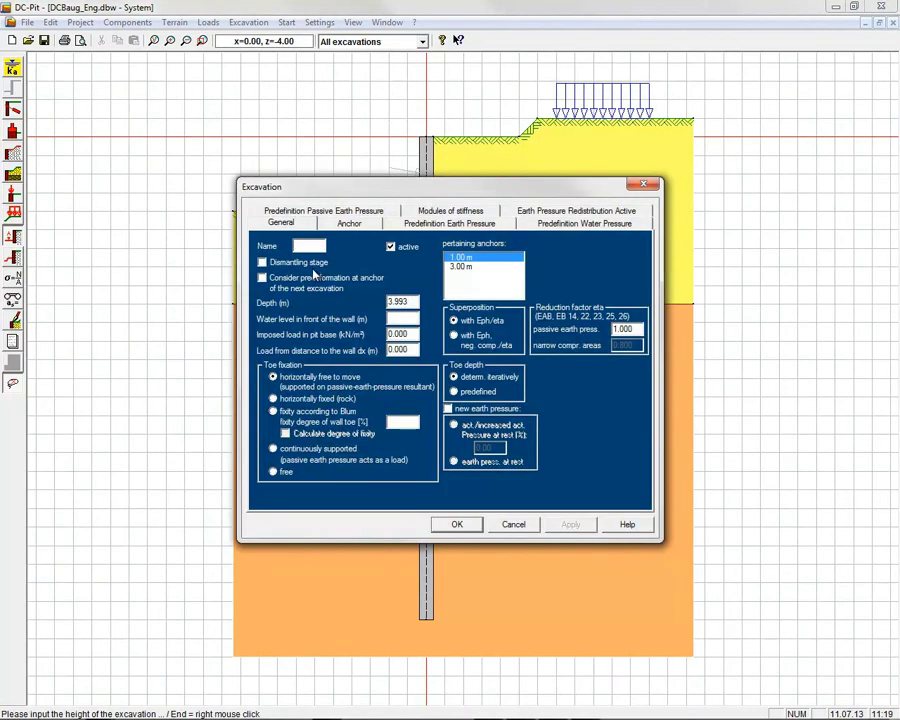
pyautogui.write('A2')
pyautogui.doubleClick(414, 301)
pyautogui.write('4')
pyautogui.click(273, 448)
pyautogui.click(457, 524)
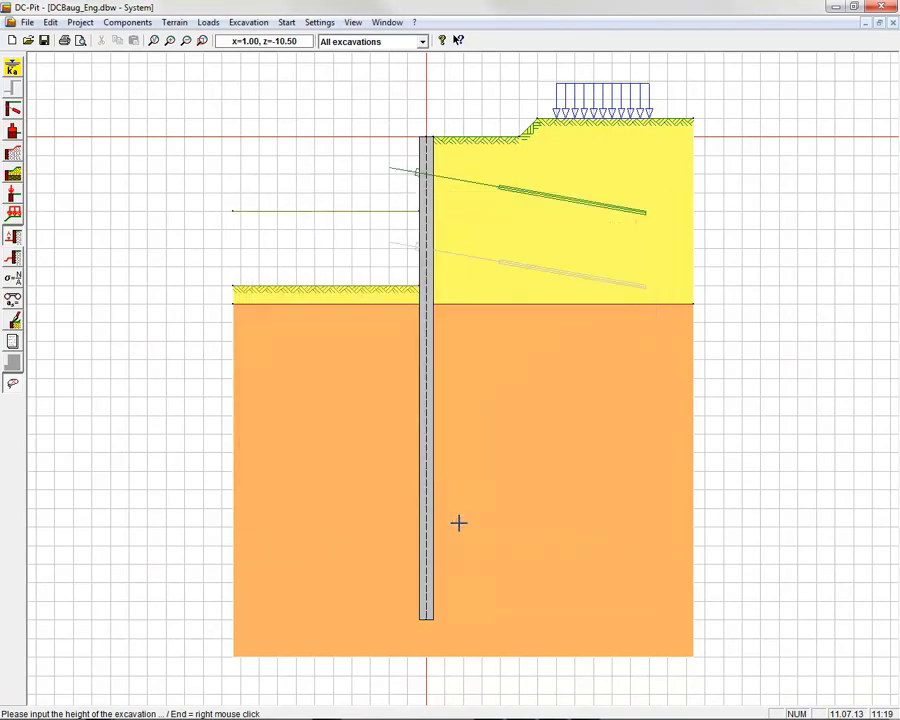
# - Add excavation stage A3 at 6 m depth with a continuously supported toe and both the 1.00 m and 3.00 m anchors assigned
pyautogui.click(424, 358)
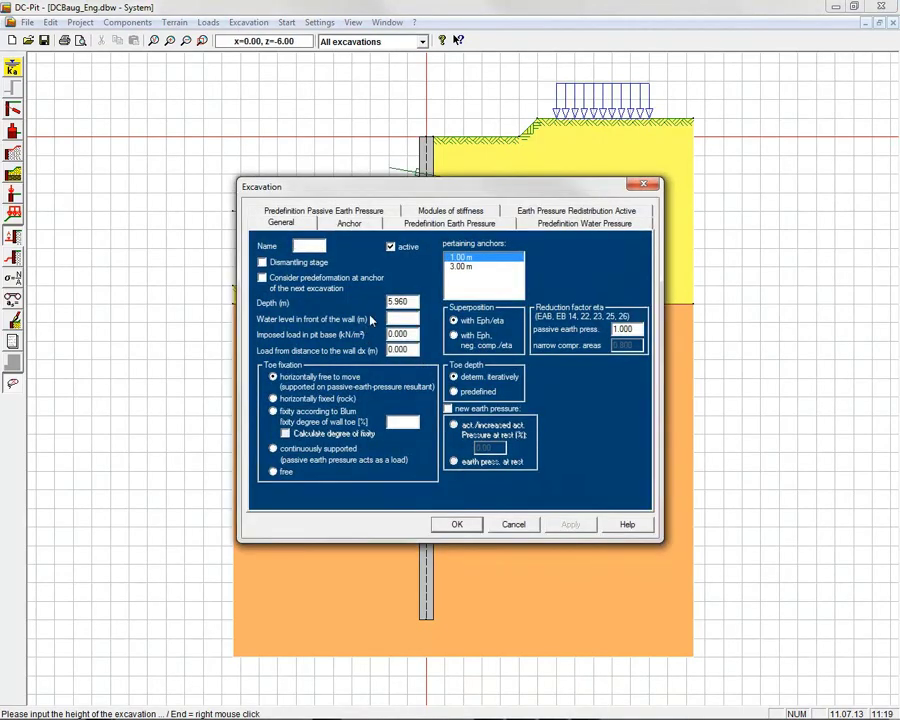
pyautogui.click(304, 247)
pyautogui.doubleClick(410, 301)
pyautogui.write('6')
pyautogui.click(273, 449)
pyautogui.click(458, 267)
pyautogui.click(456, 525)
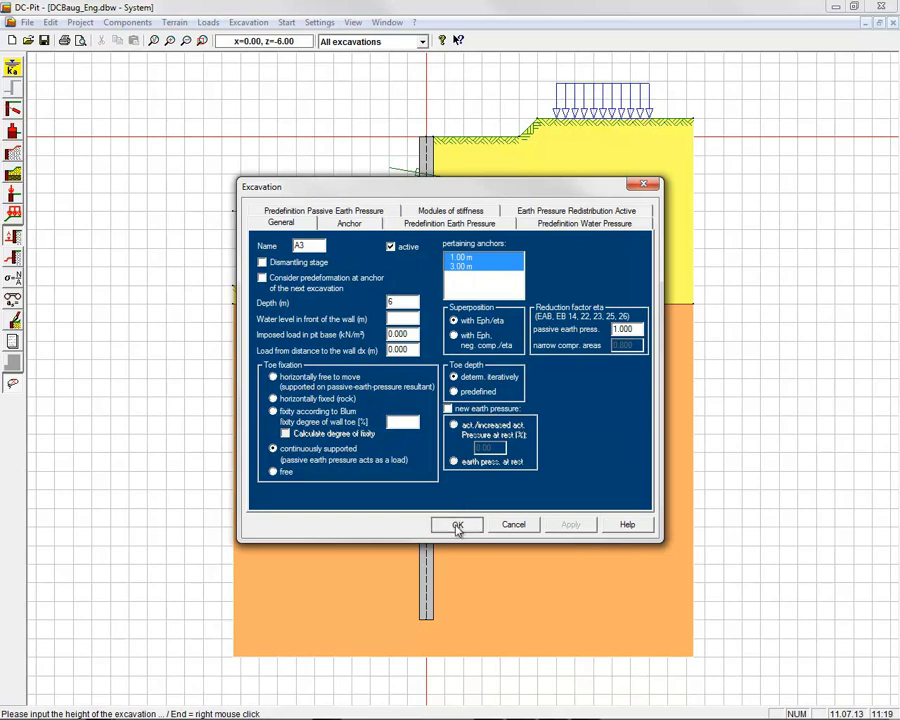
# - Draw a slope on the pit base in front of the wall from about x=-3.50, z=-6.00 to x=-4.00, z=-5.50
pyautogui.click(14, 258)
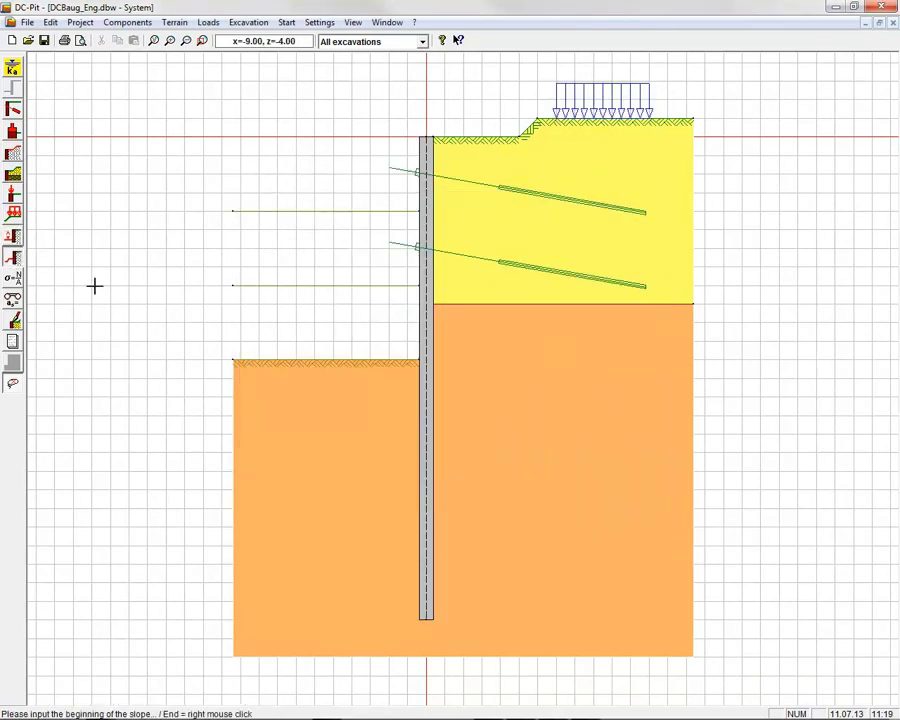
pyautogui.click(298, 358)
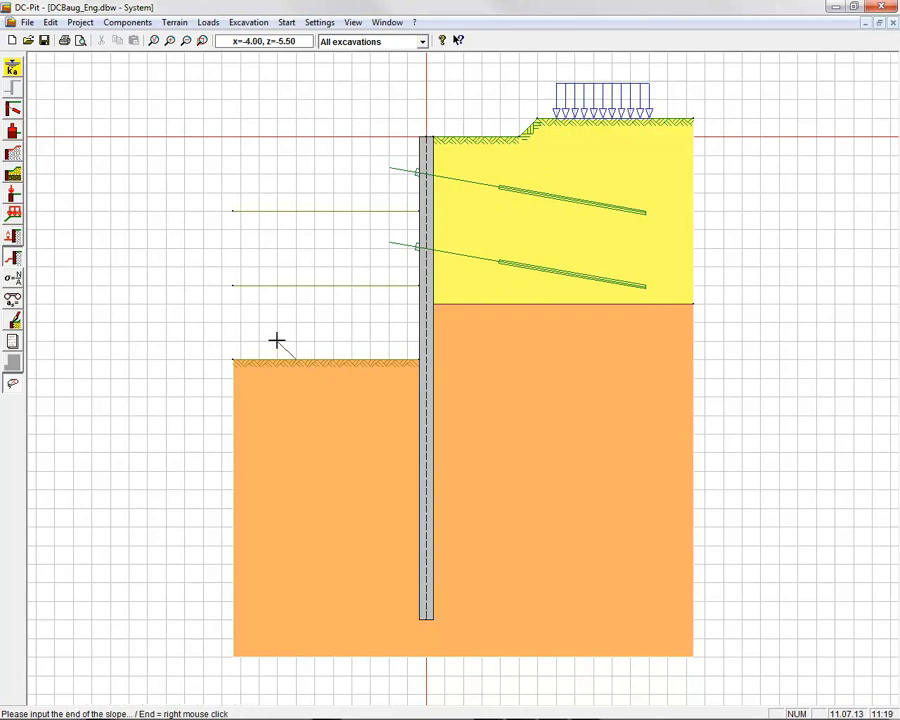
pyautogui.click(276, 341)
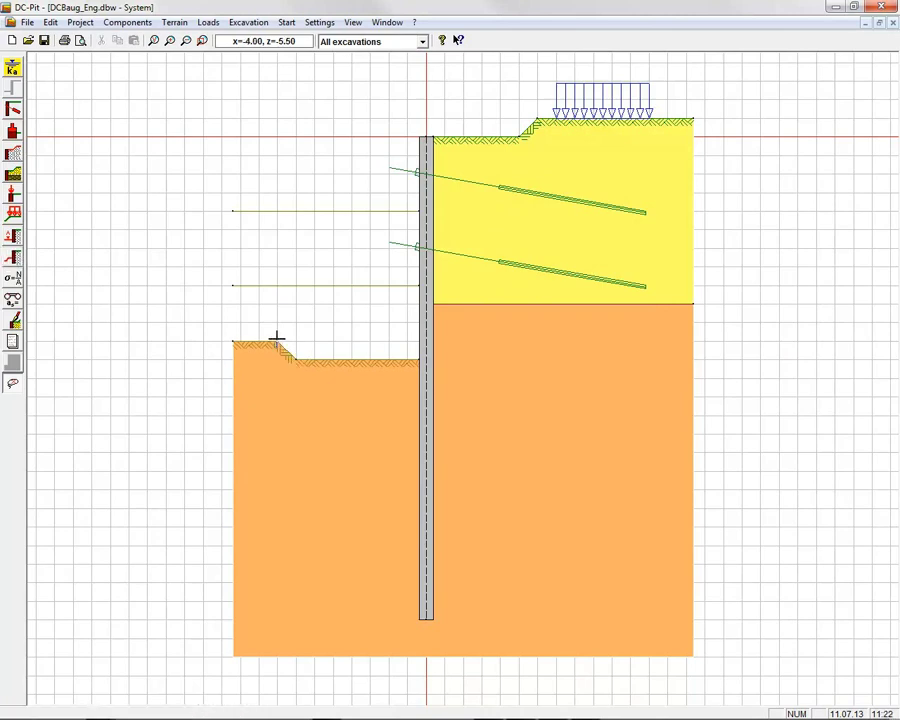
# - Accept the project's output settings with full output range and no echo print, and run the analysis
pyautogui.click(82, 23)
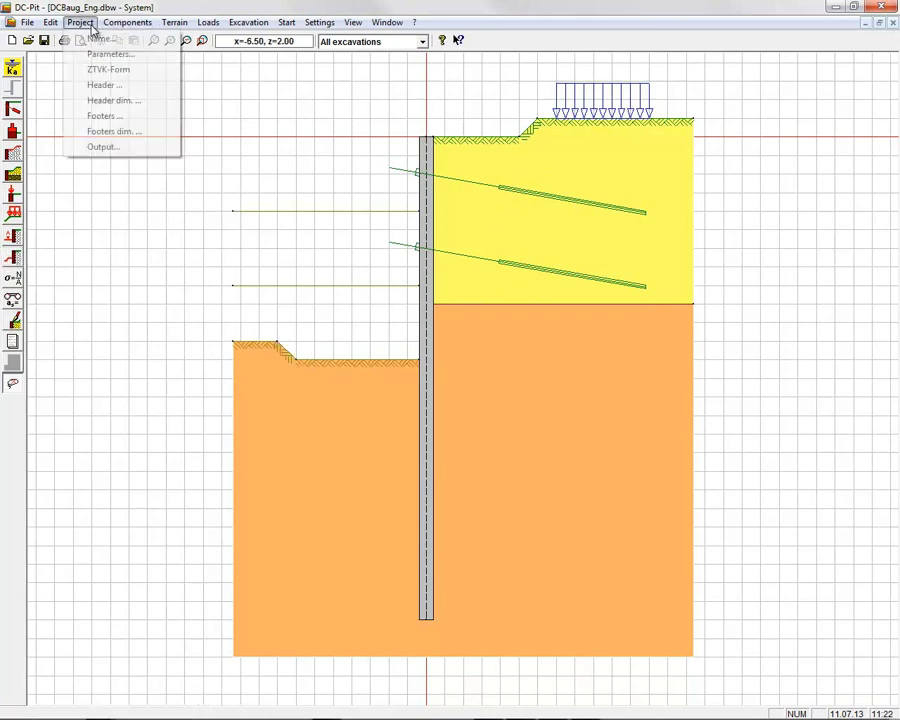
pyautogui.click(103, 148)
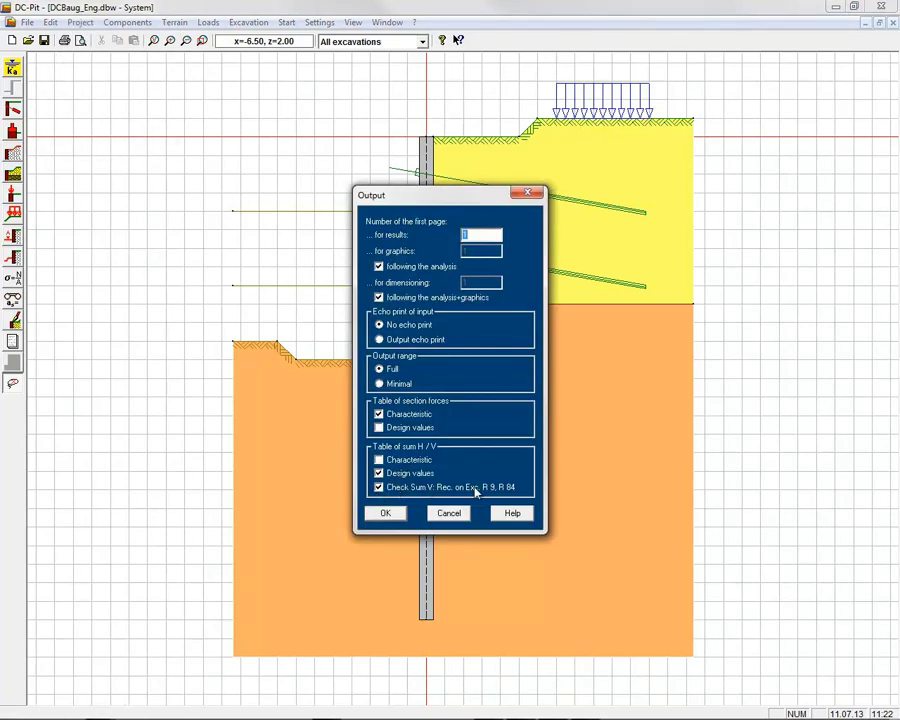
pyautogui.click(393, 512)
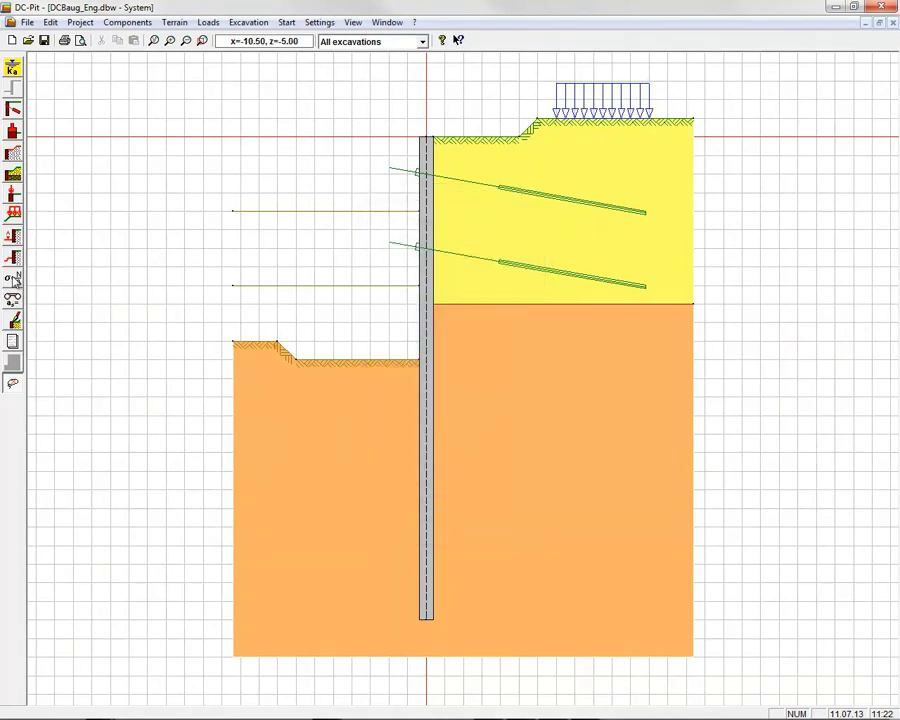
pyautogui.click(14, 281)
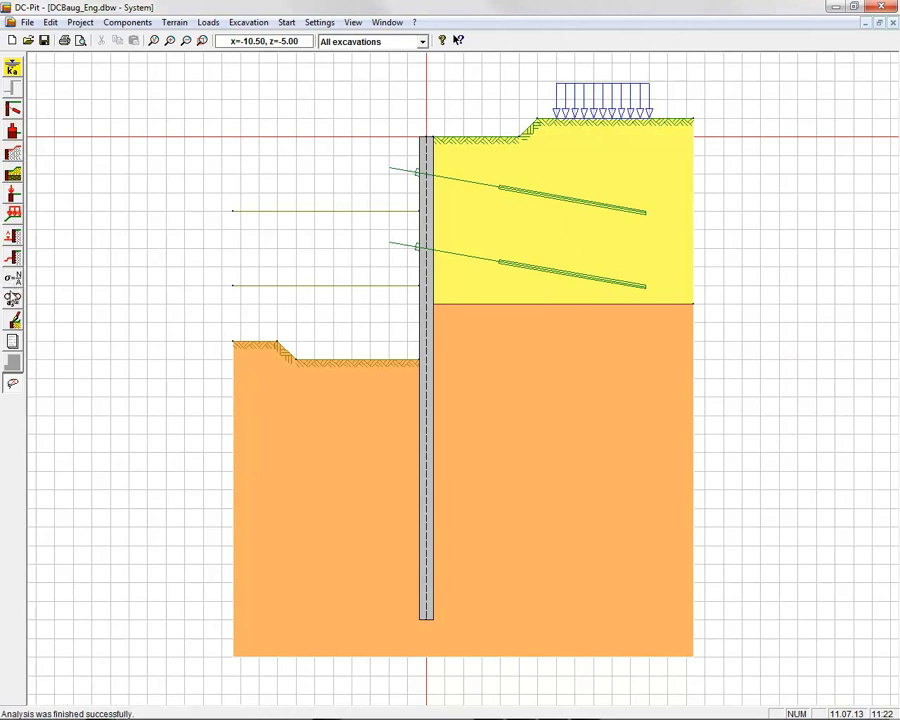
# - Display the result graphics for load case 1 and excavations A1 to A3 at geometry scale 1:100 and depth scales 1:75
pyautogui.click(13, 236)
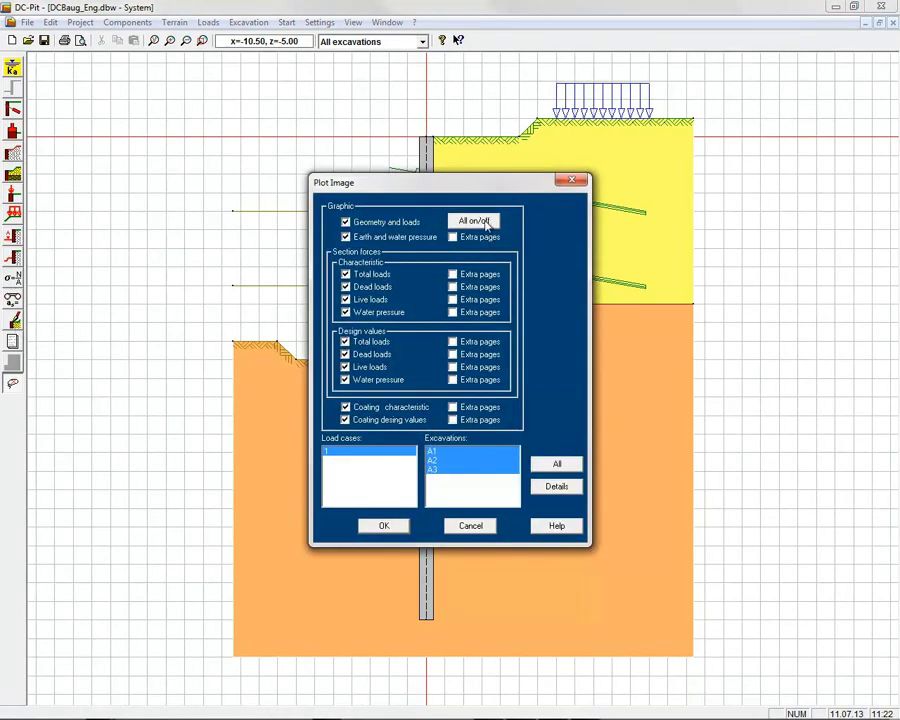
pyautogui.click(384, 525)
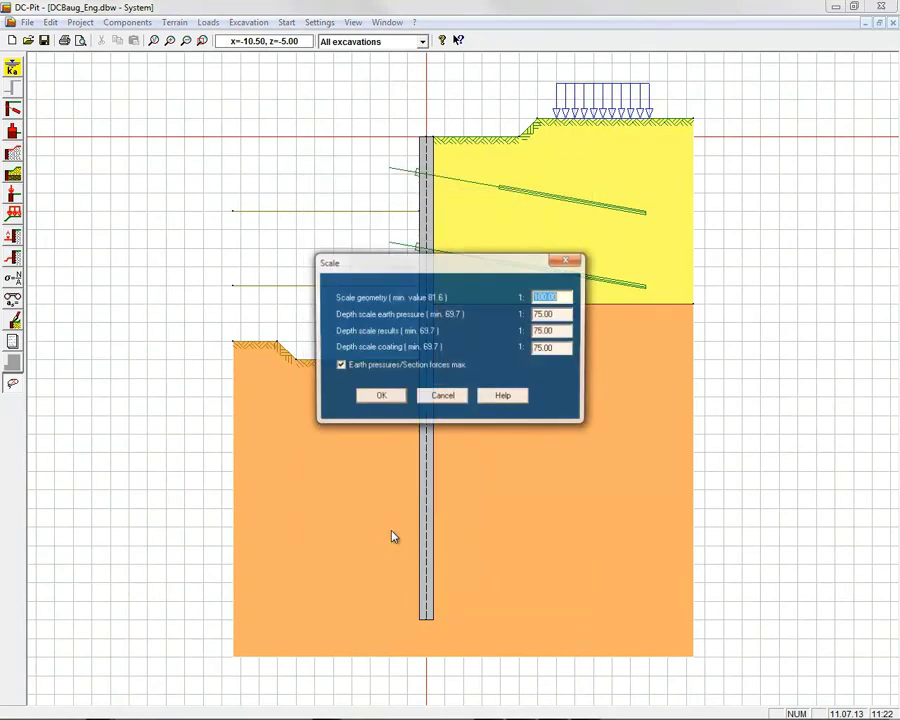
pyautogui.click(380, 398)
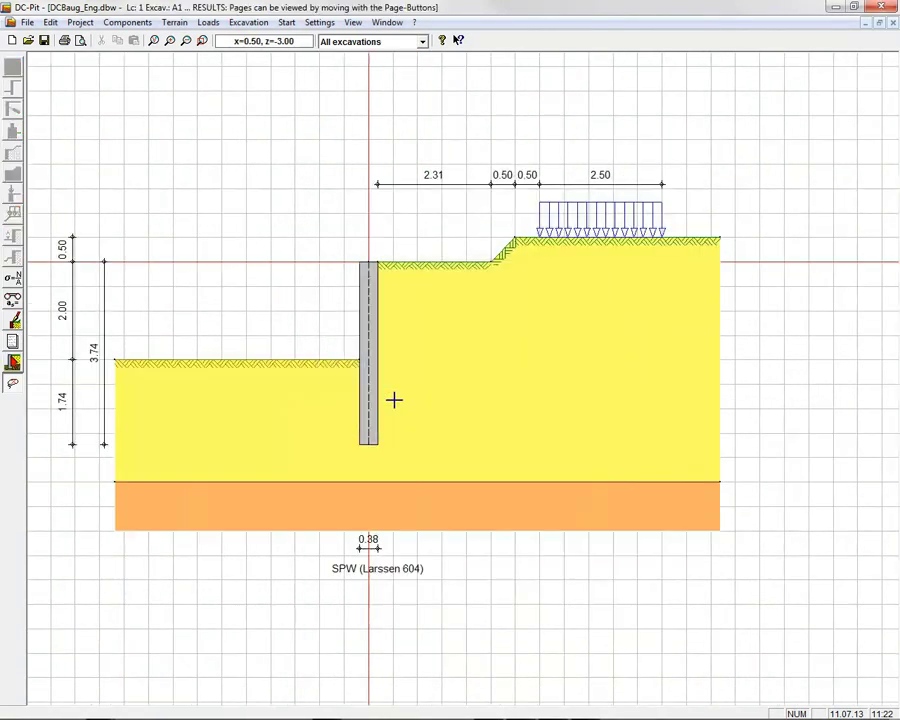
# - Examine the printed analysis results, including the wall depth, vertical force checks and anchor lengths for each excavation stage
pyautogui.click(12, 341)
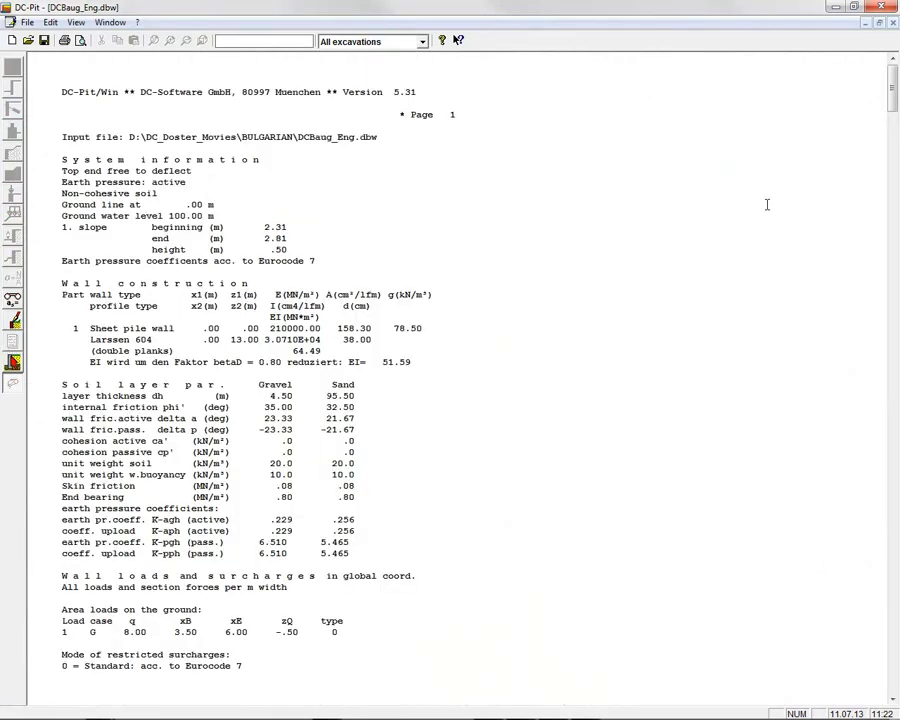
pyautogui.scroll(-3, 890, 108)
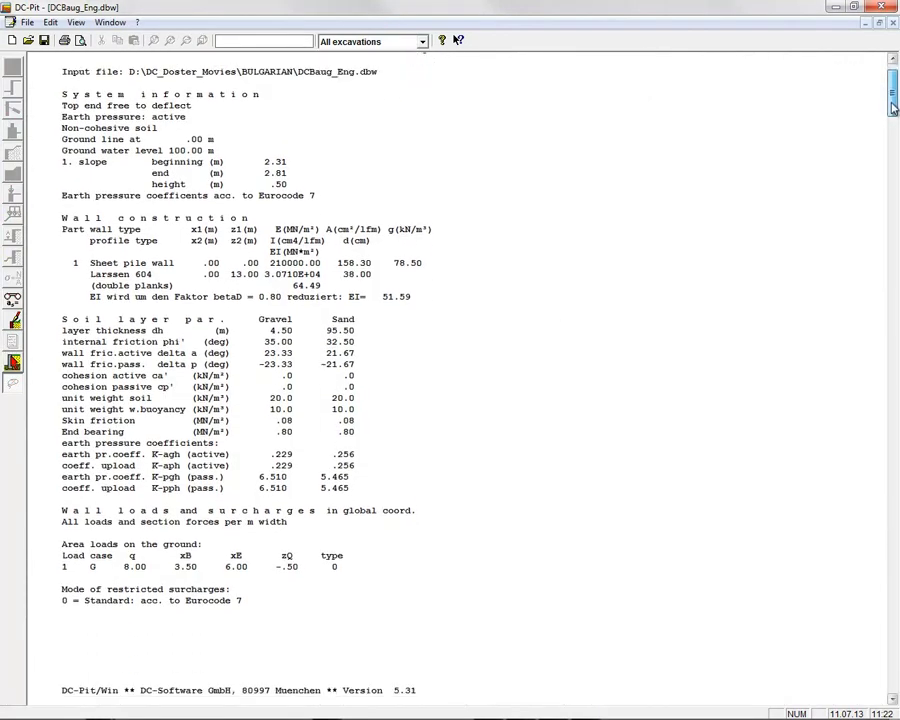
pyautogui.moveTo(892, 110); pyautogui.dragTo(896, 215)
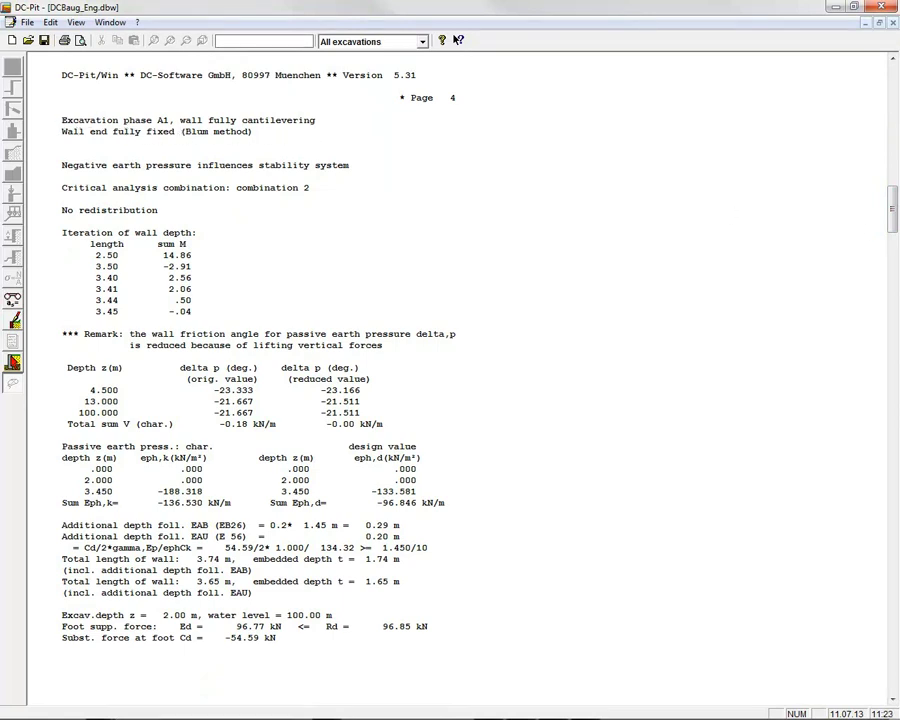
pyautogui.moveTo(895, 228); pyautogui.dragTo(895, 253)
pyautogui.moveTo(893, 255); pyautogui.dragTo(893, 336)
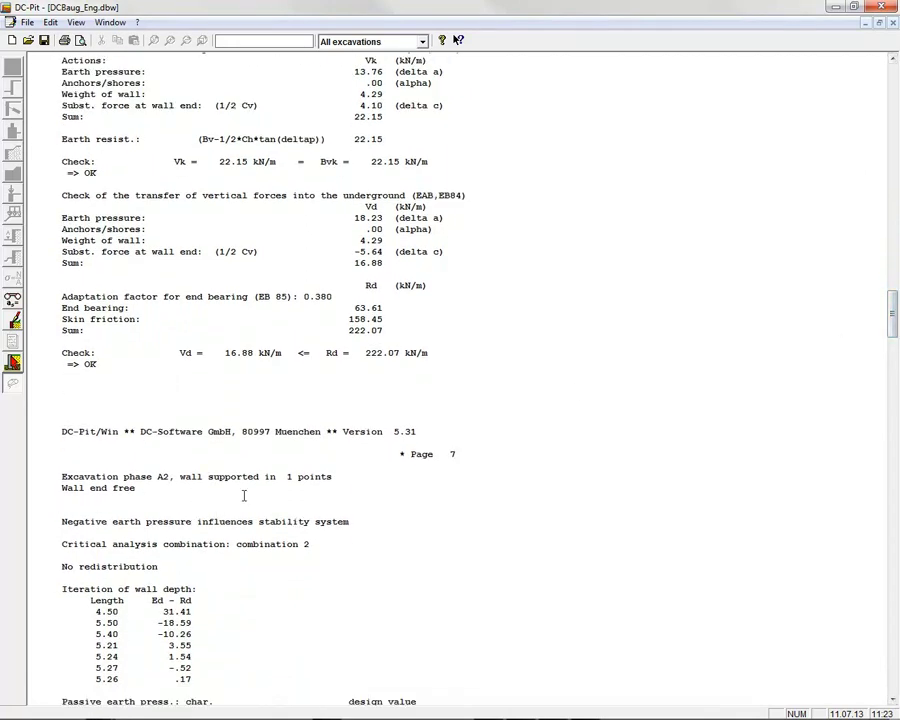
pyautogui.moveTo(893, 331); pyautogui.dragTo(895, 486)
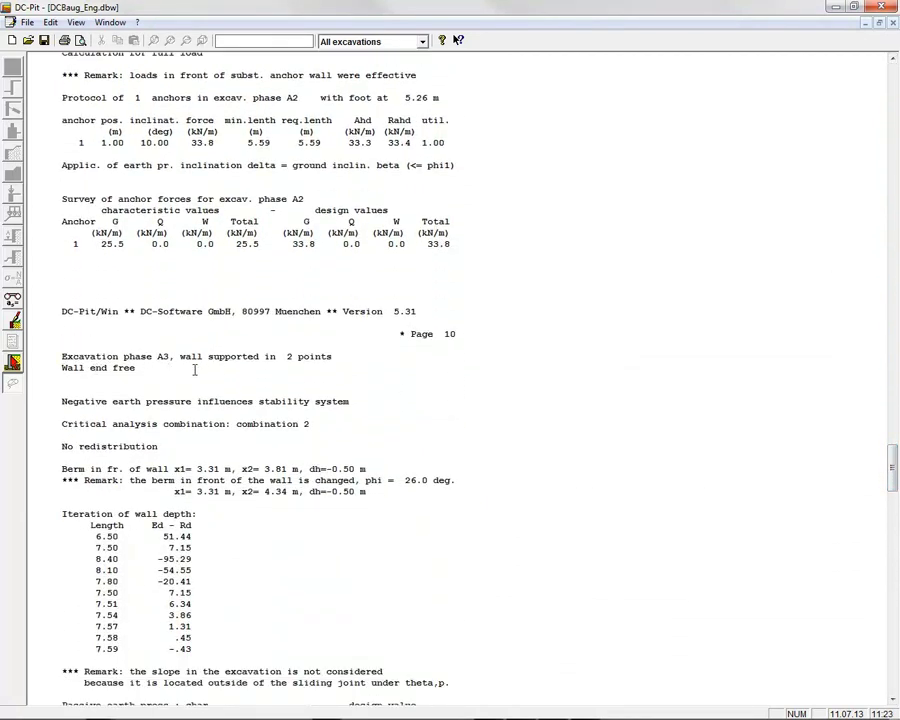
pyautogui.moveTo(895, 478); pyautogui.dragTo(897, 585)
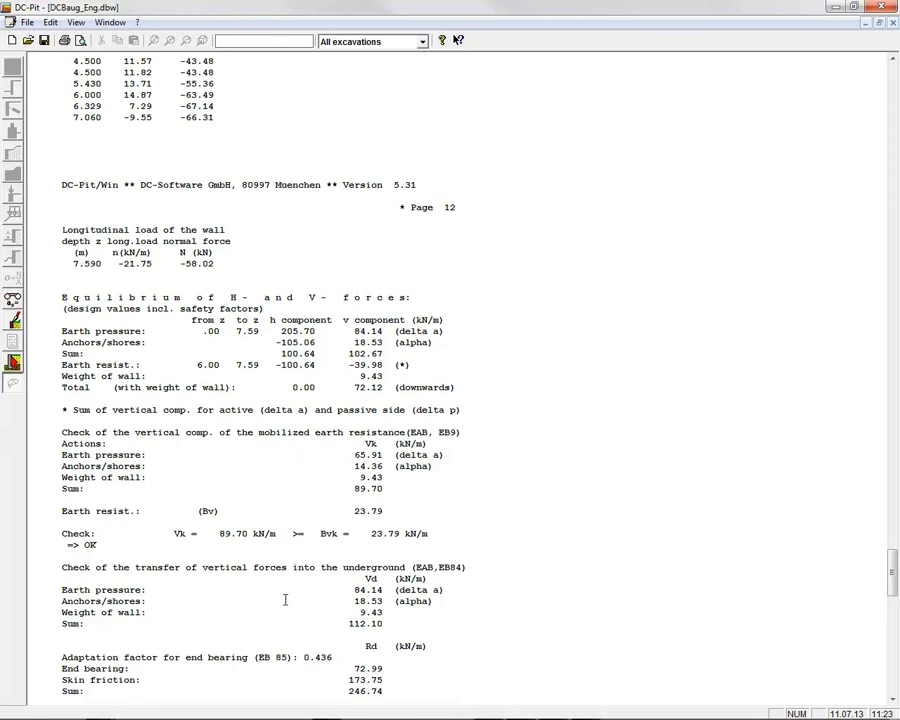
pyautogui.moveTo(896, 588); pyautogui.dragTo(896, 601)
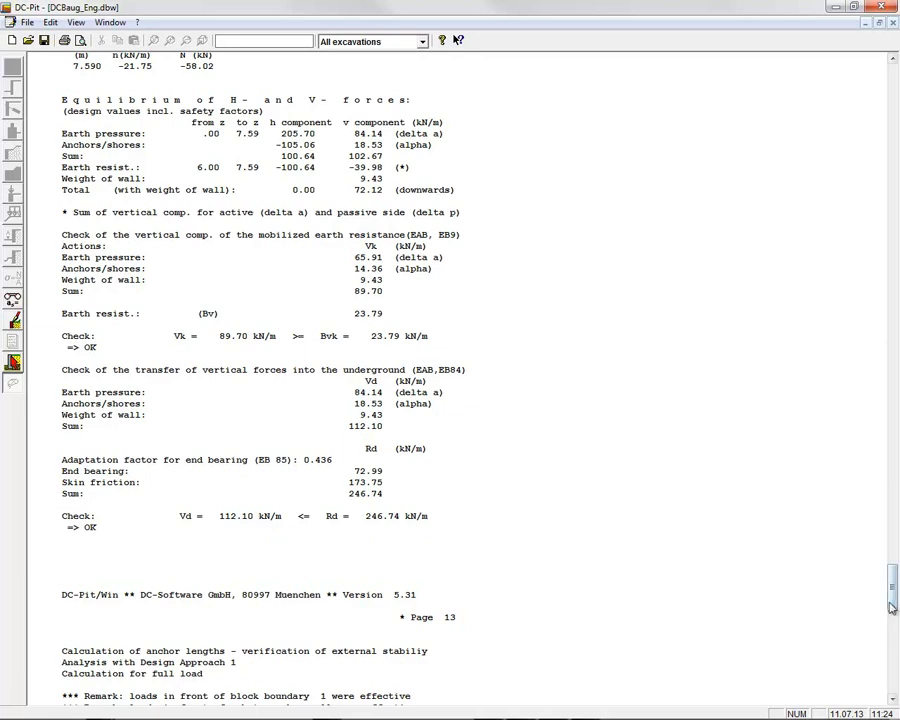
pyautogui.moveTo(896, 596); pyautogui.dragTo(896, 647)
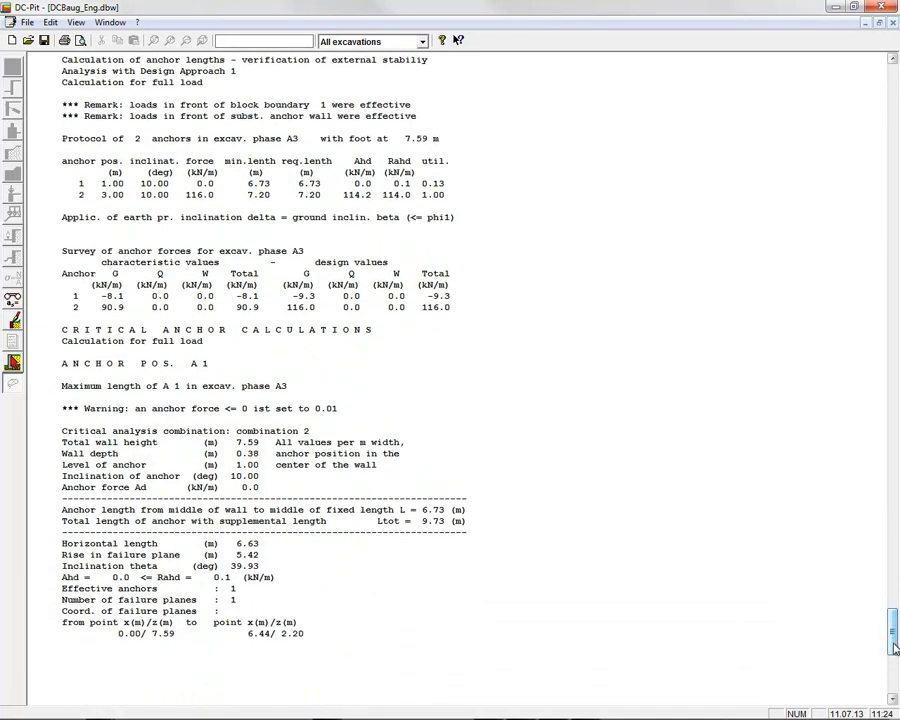
# - Apply the suggested profile in the sheet piling dimensioning and view the anchor and boom designs
pyautogui.click(12, 300)
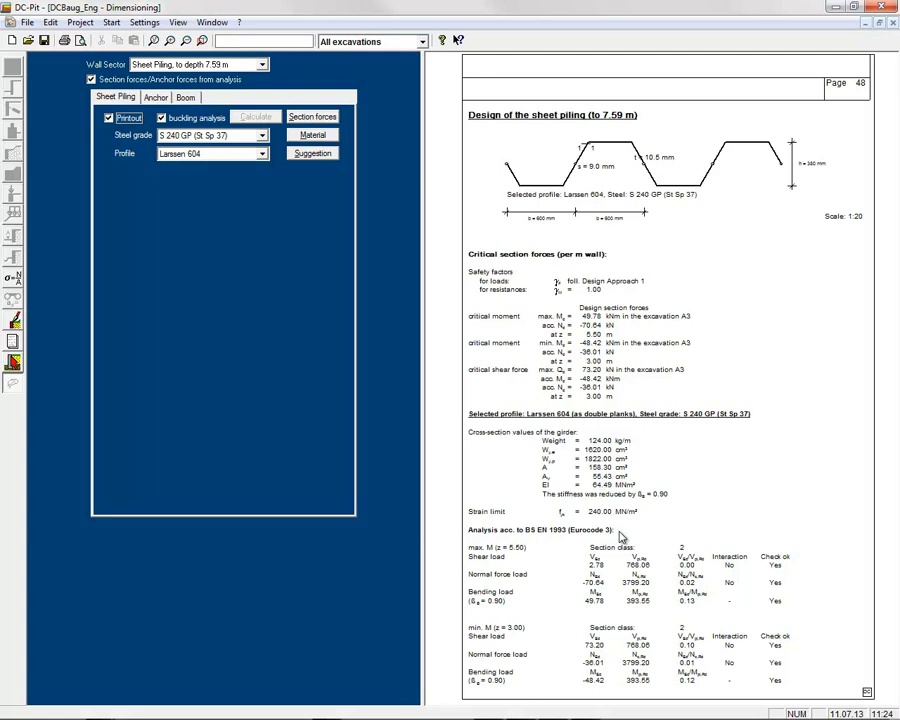
pyautogui.click(313, 154)
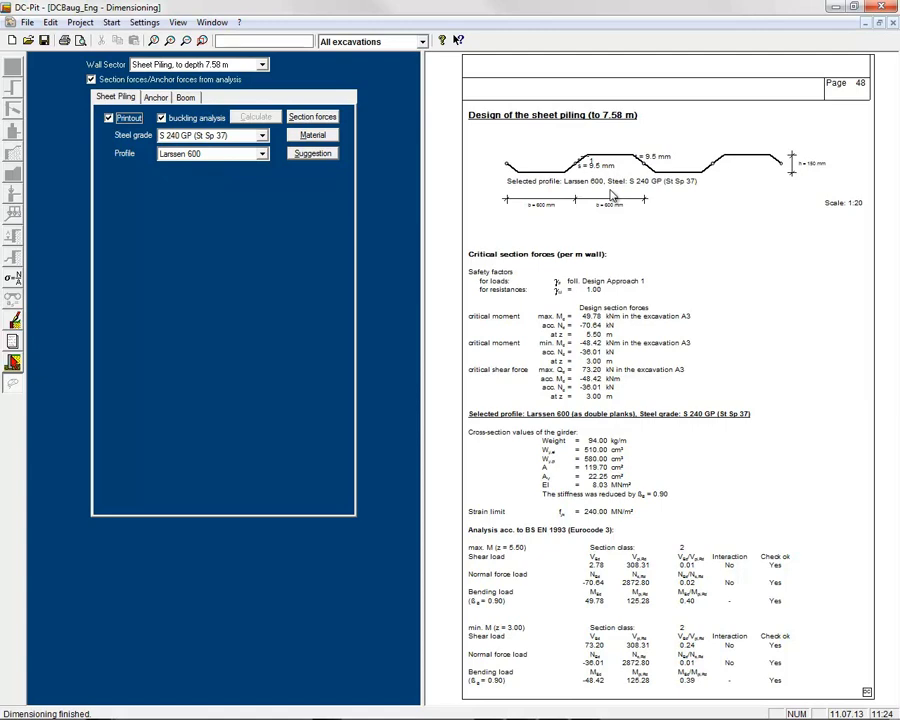
pyautogui.click(155, 97)
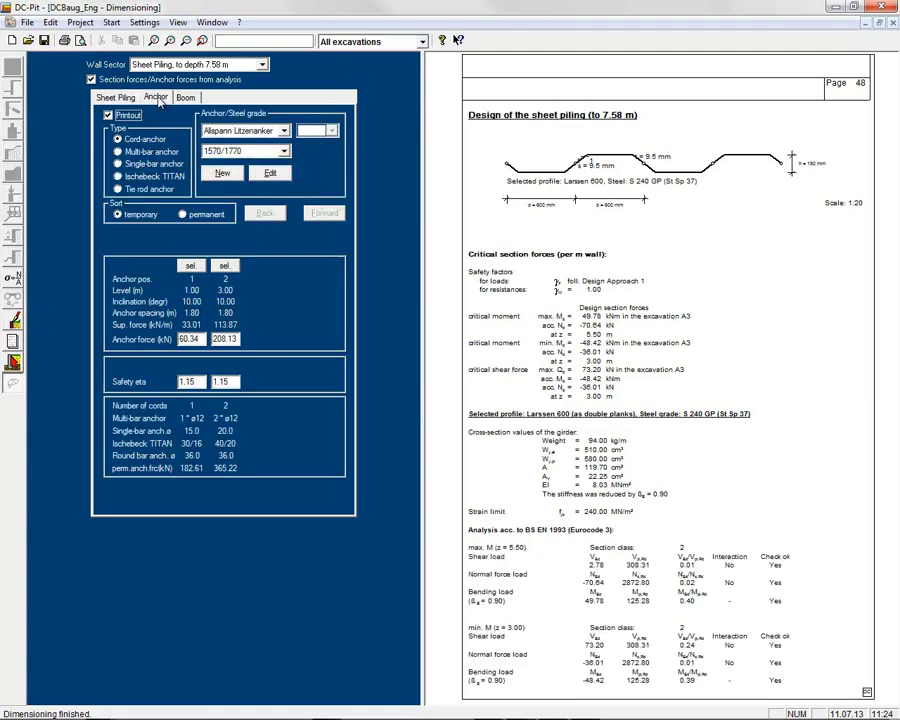
pyautogui.click(185, 98)
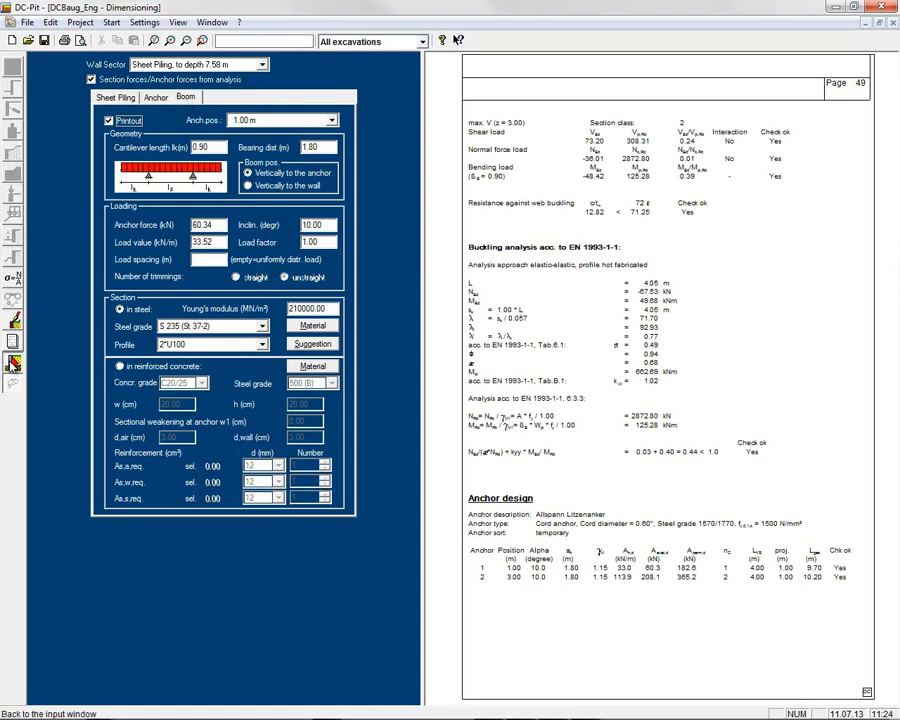
# - Back in the system input, change the foundation pit wall to a bore pile wall with a negative spacing for overlapped piles
pyautogui.click(11, 256)
pyautogui.click(158, 41)
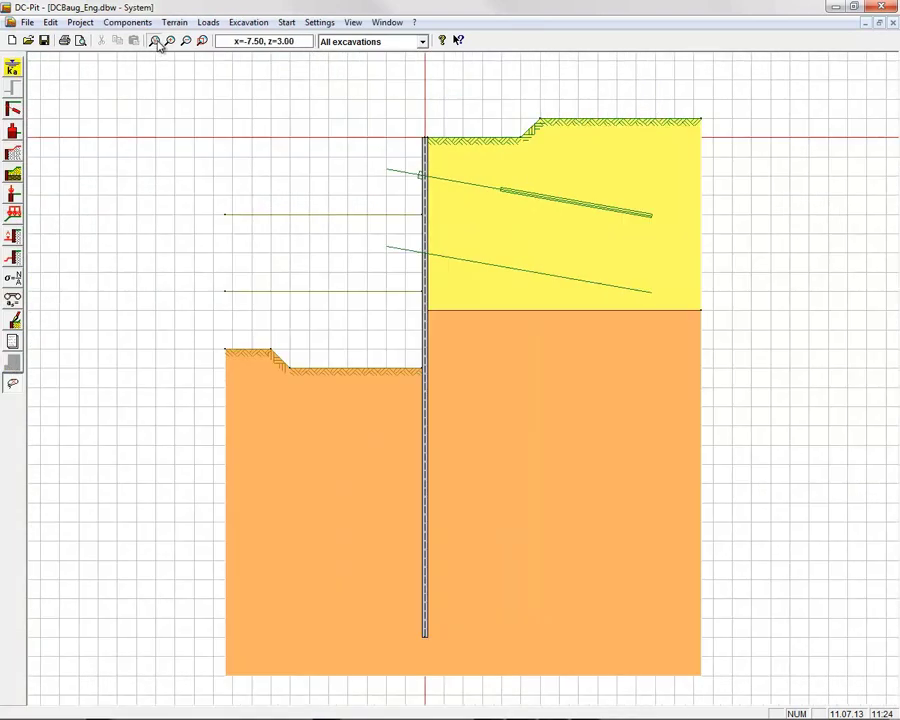
pyautogui.doubleClick(424, 312)
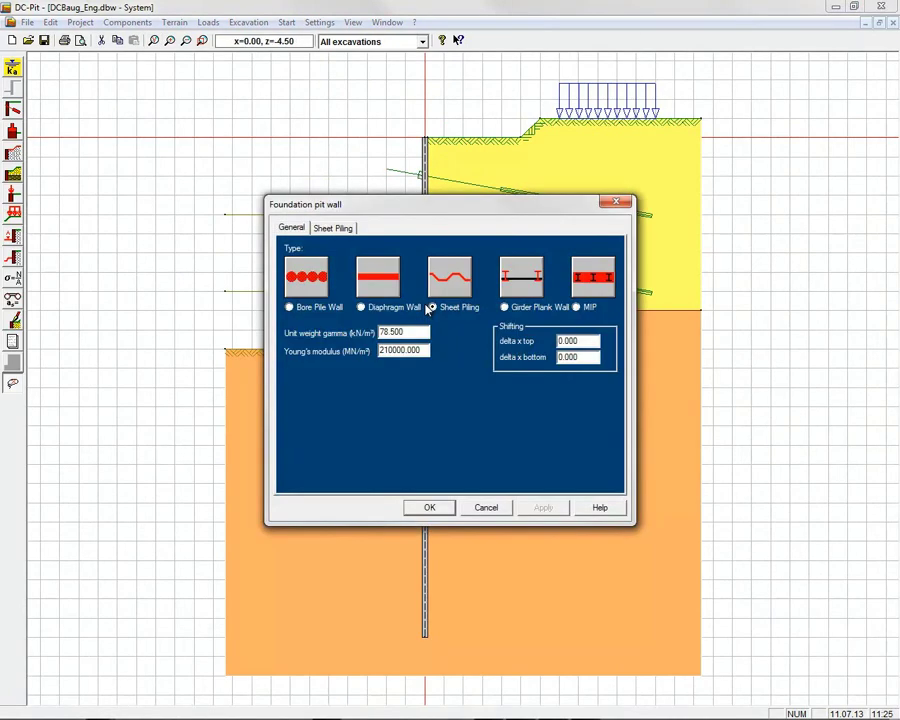
pyautogui.click(311, 310)
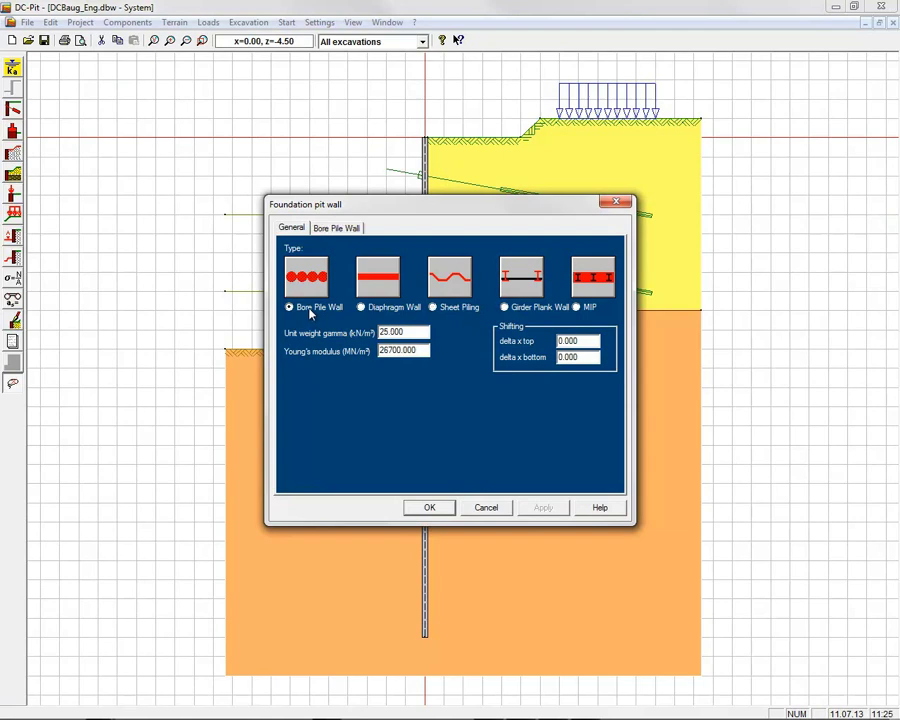
pyautogui.click(349, 229)
pyautogui.moveTo(426, 268); pyautogui.dragTo(351, 267)
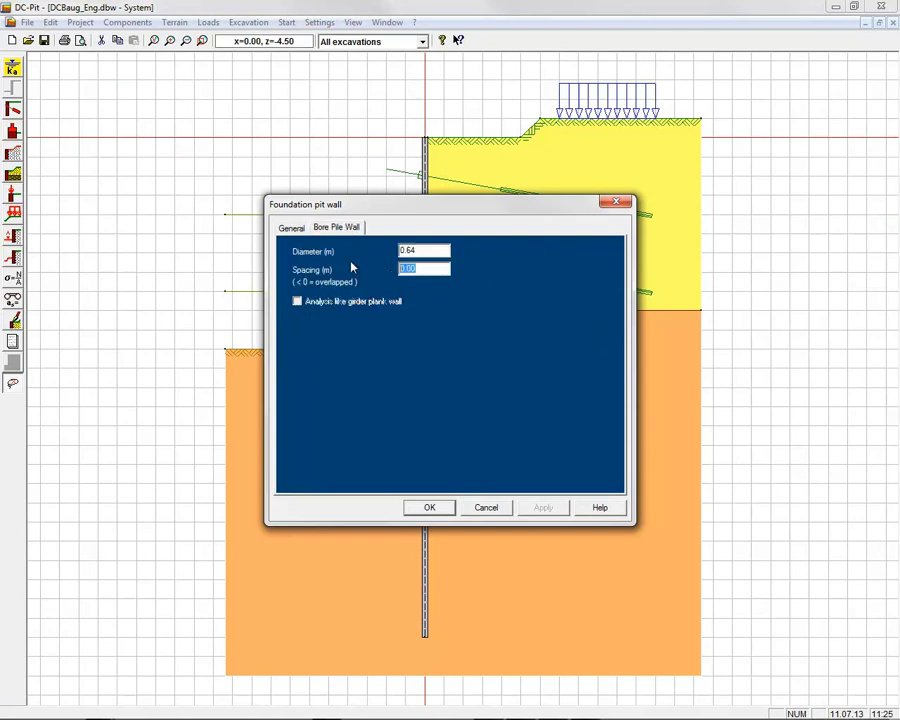
pyautogui.write('-1')
pyautogui.click(429, 506)
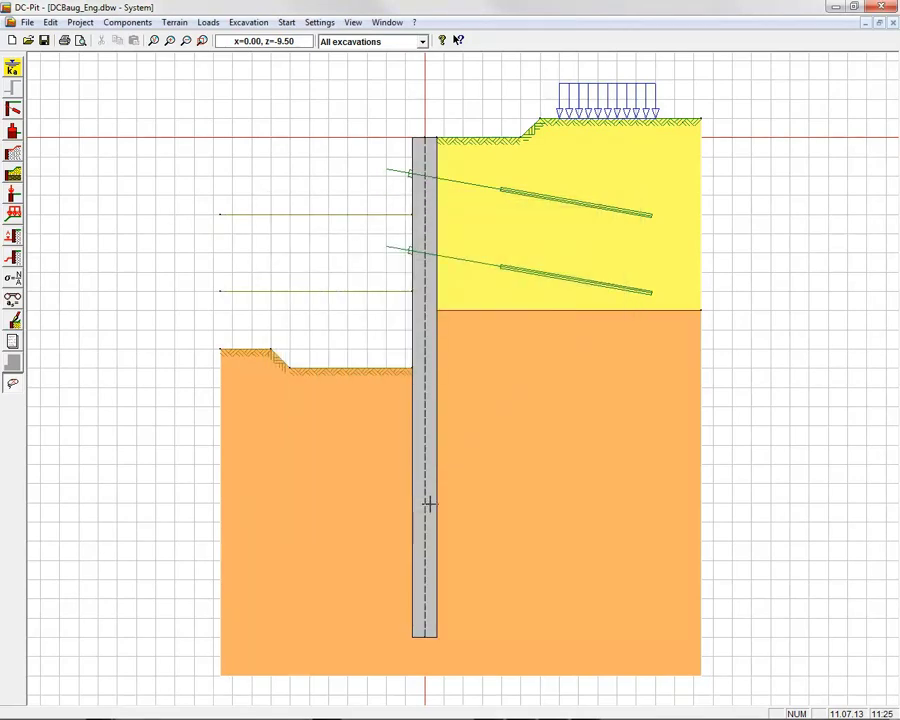
# - Dimension the bore pile wall with pile arrangement 1-1-1 and 8 longitudinal bars of 16 mm diameter
pyautogui.click(12, 298)
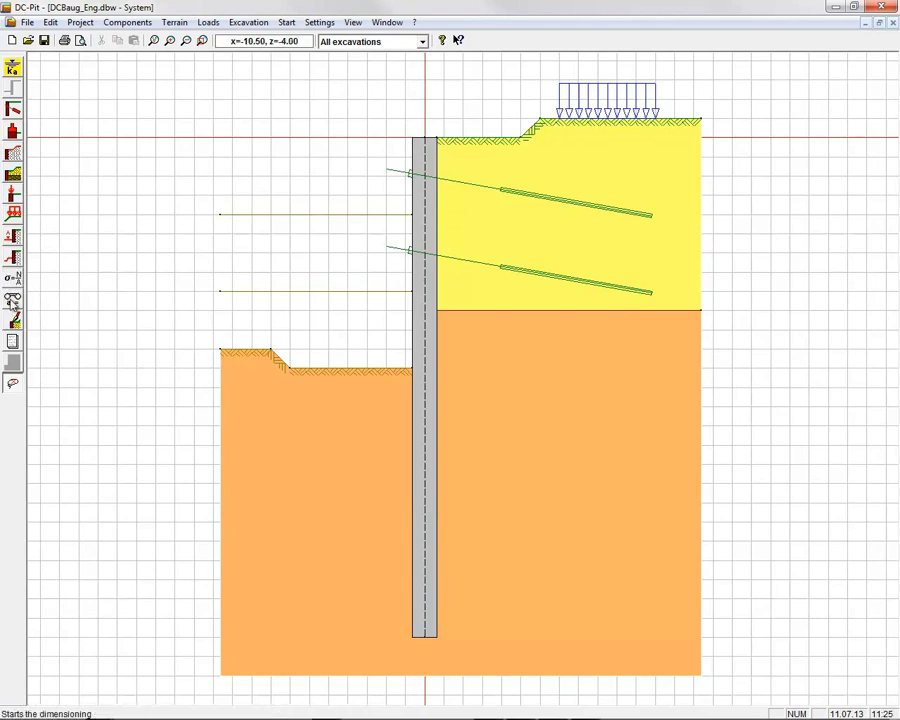
pyautogui.click(12, 300)
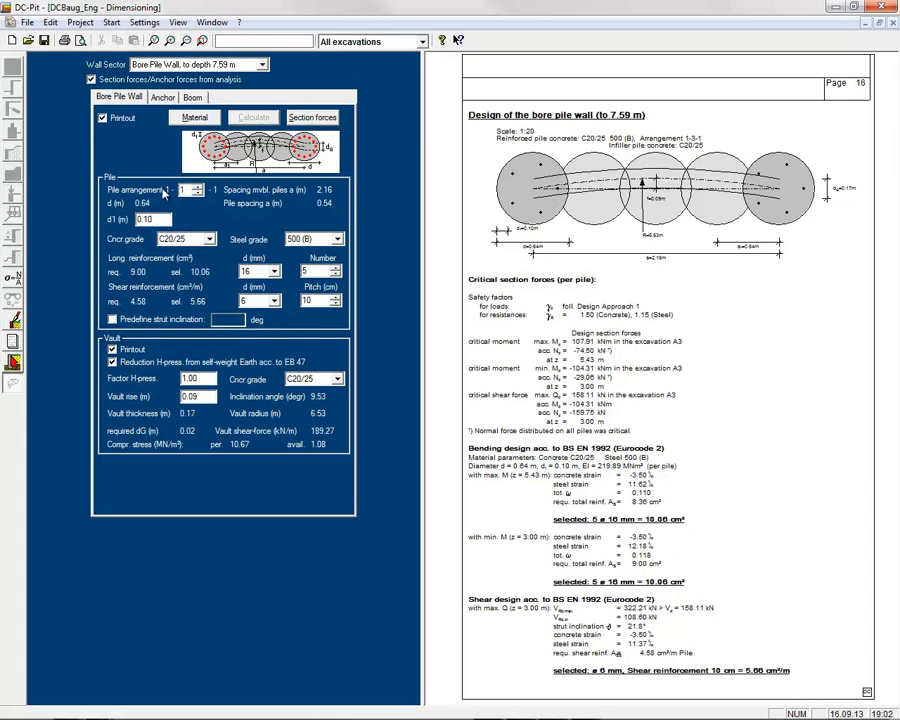
pyautogui.write('3')
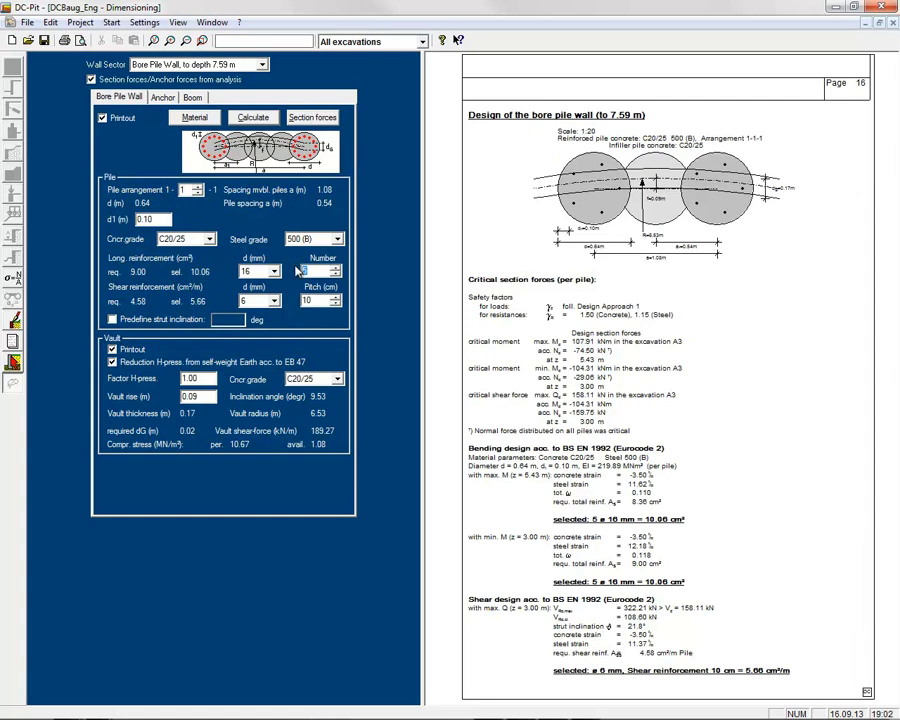
pyautogui.press('Tab')
pyautogui.click(254, 118)
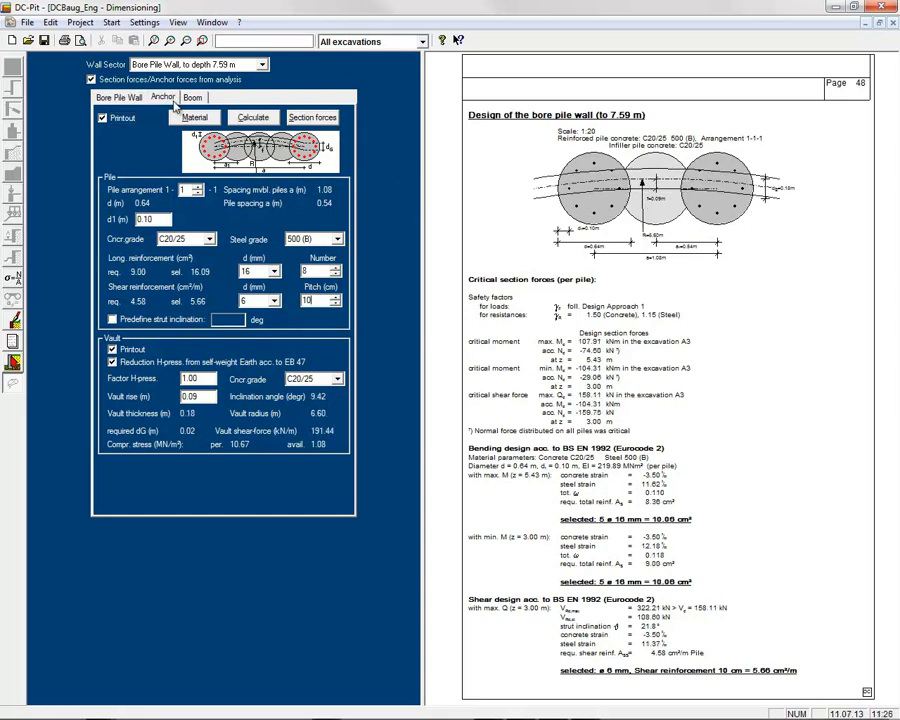
# - View the anchor and boom designs for the bore pile wall and return to the system input
pyautogui.click(165, 98)
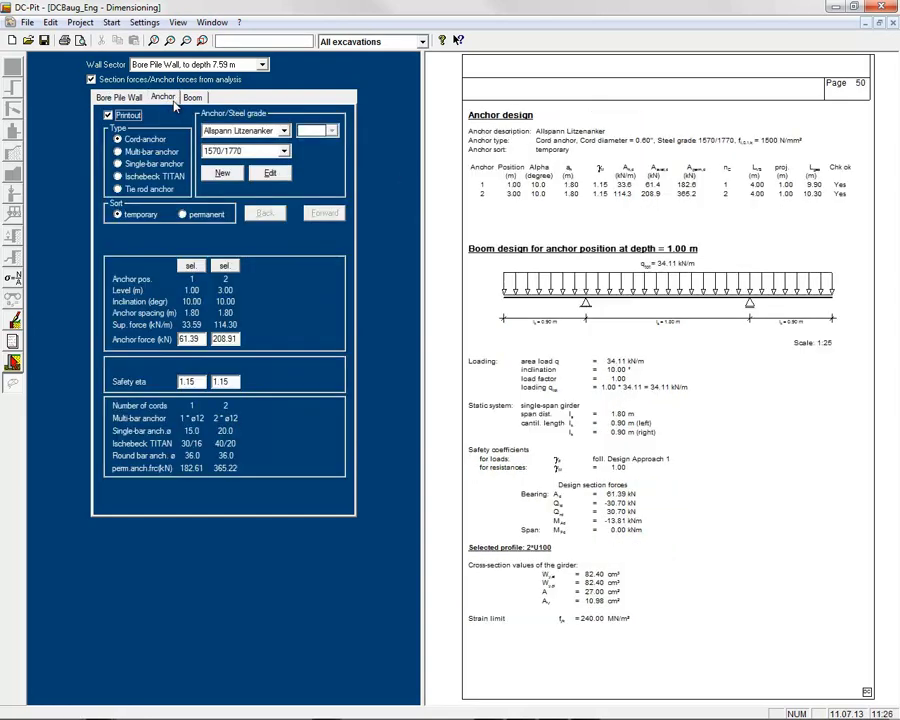
pyautogui.click(195, 98)
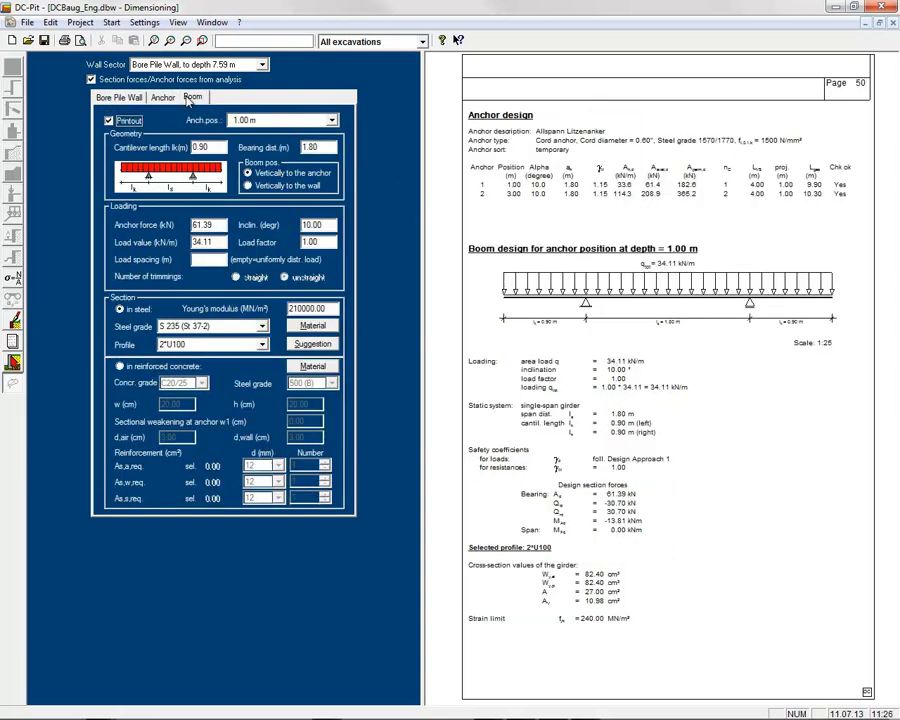
pyautogui.click(12, 364)
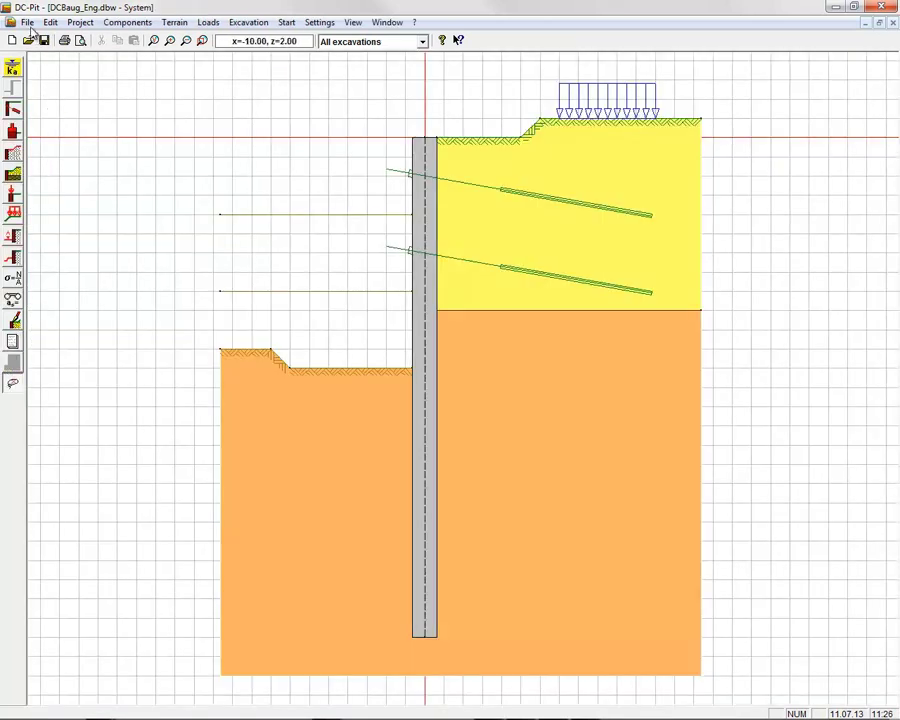
# - Open the print preview of the result graphics and examine the survey drawing and the excavation A1 pages
pyautogui.click(30, 24)
pyautogui.click(48, 152)
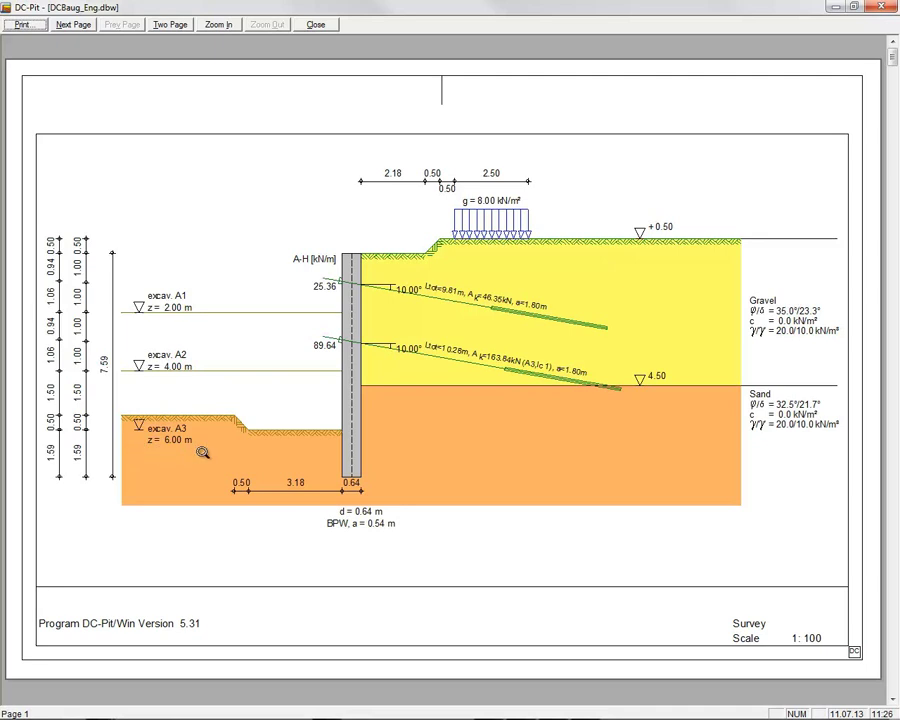
pyautogui.click(80, 29)
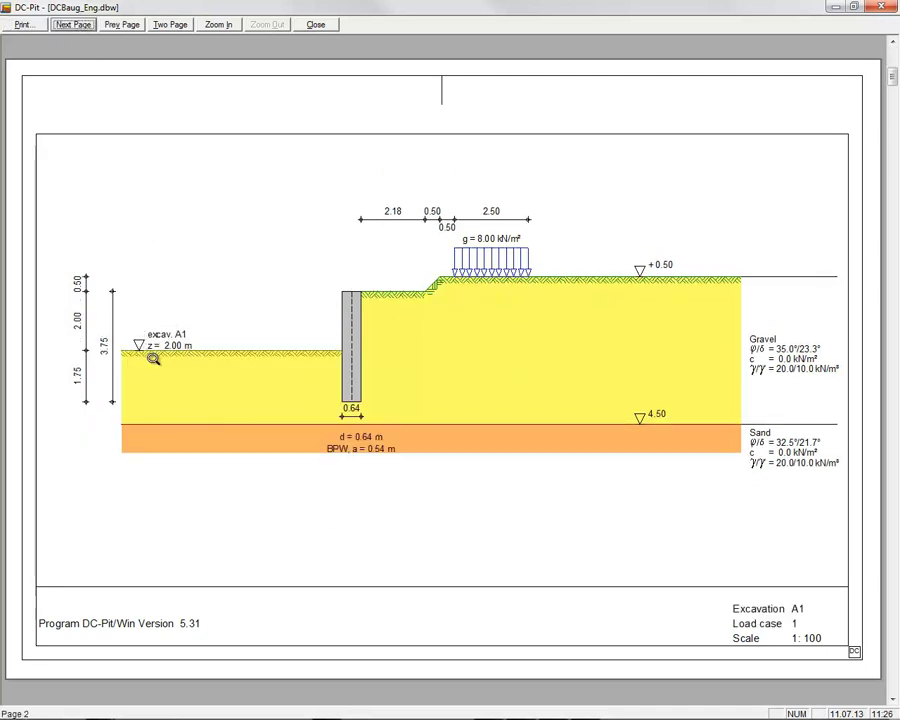
pyautogui.click(88, 30)
pyautogui.click(88, 30)
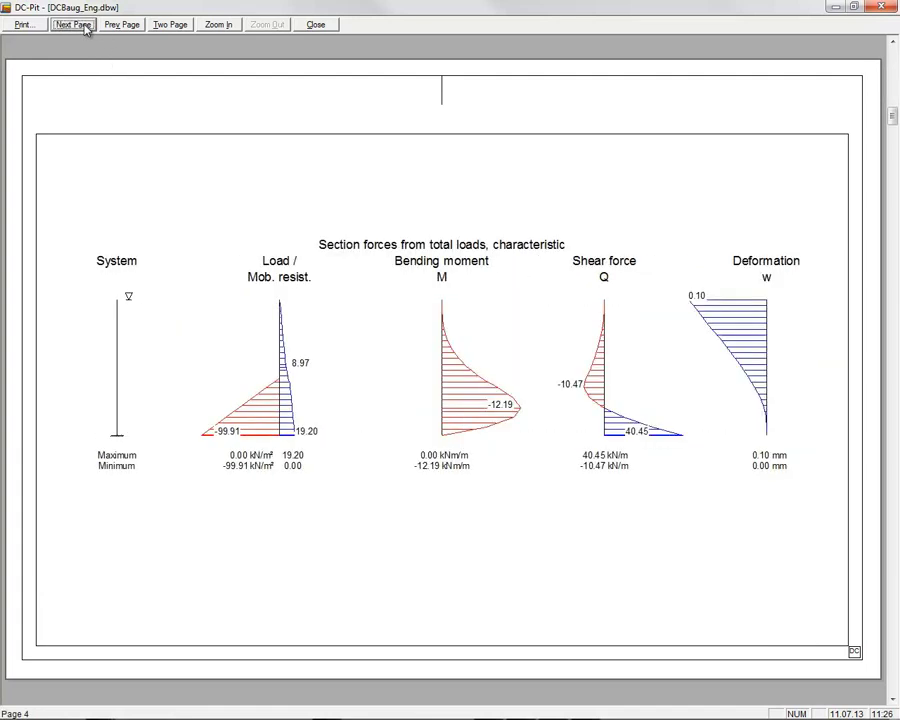
pyautogui.click(87, 29)
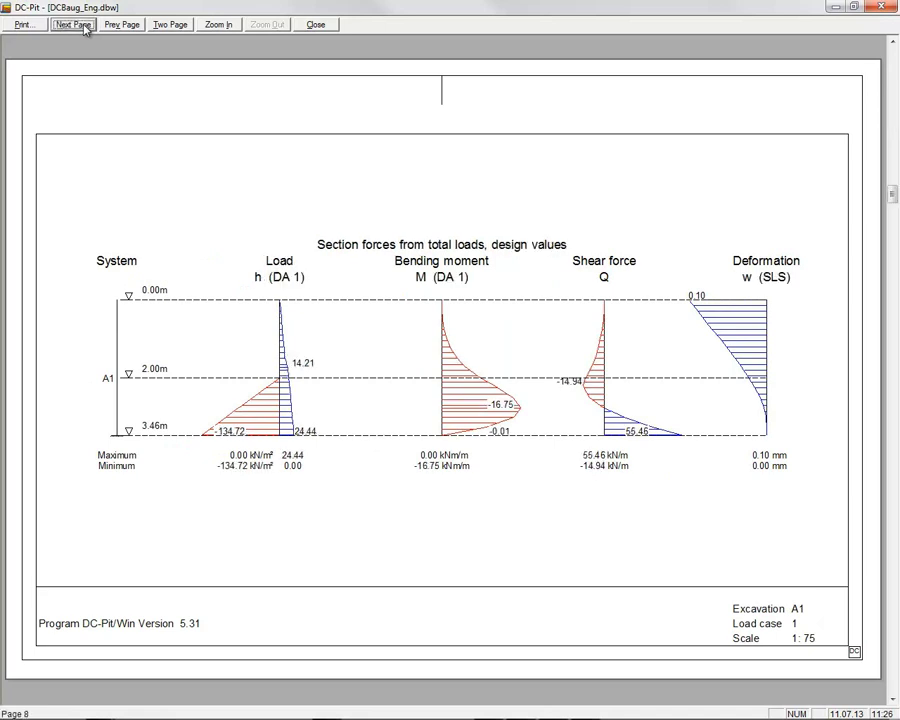
pyautogui.click(87, 29)
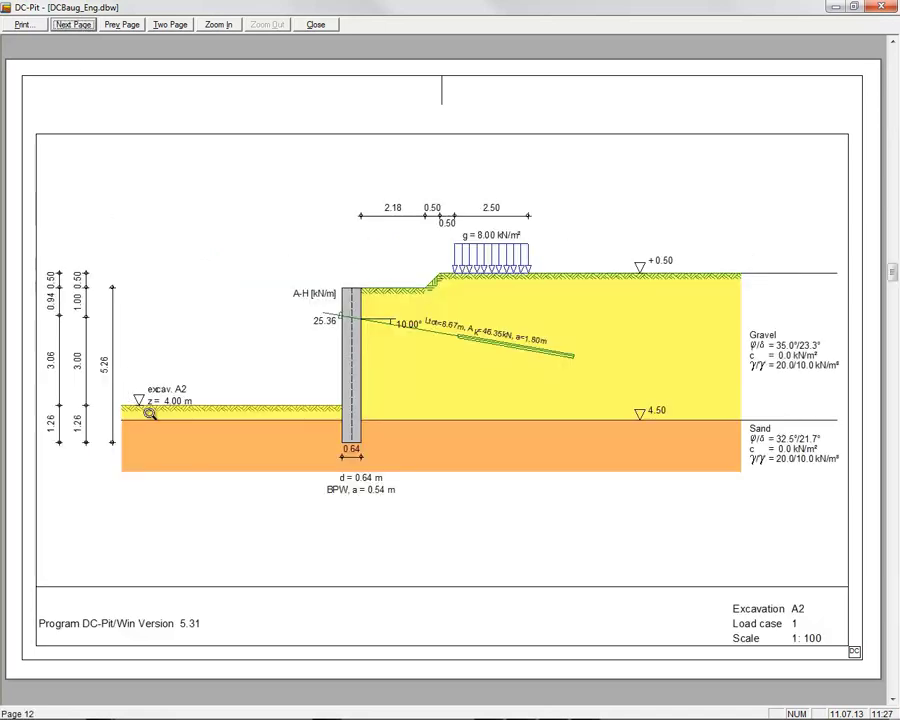
# - Examine the excavation A2 pages with the characteristic and design section forces, up to the excavation A3 drawing
pyautogui.click(78, 25)
pyautogui.click(78, 25)
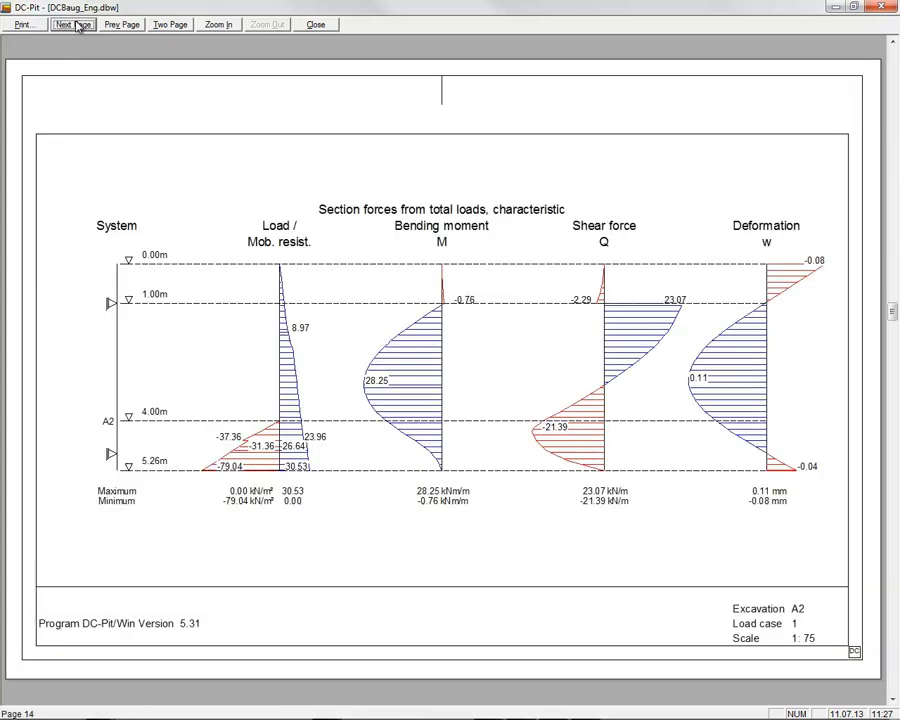
pyautogui.click(78, 25)
pyautogui.click(78, 25)
pyautogui.click(78, 25)
pyautogui.click(78, 25)
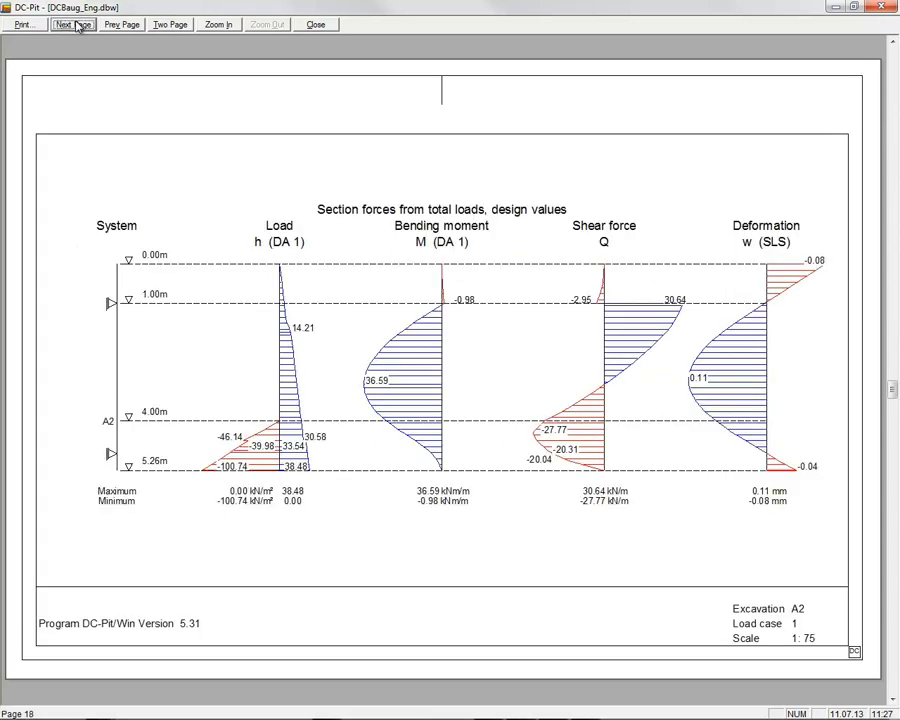
pyautogui.click(78, 25)
pyautogui.click(78, 25)
pyautogui.click(78, 25)
pyautogui.click(78, 25)
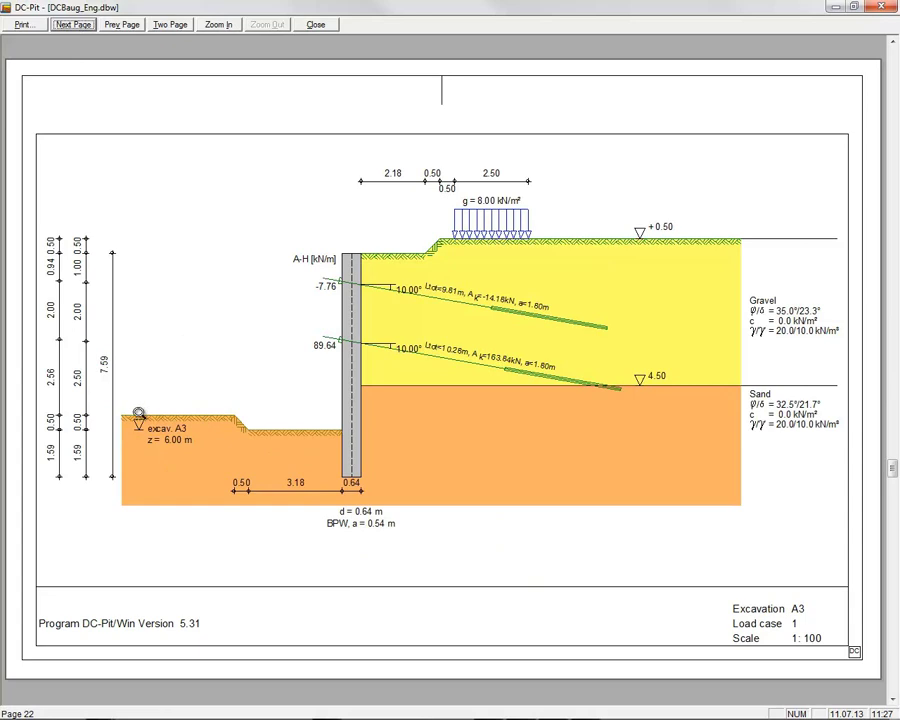
# - Examine the excavation A3 earth pressures and section forces and the envelope pages, and close the print preview
pyautogui.click(75, 25)
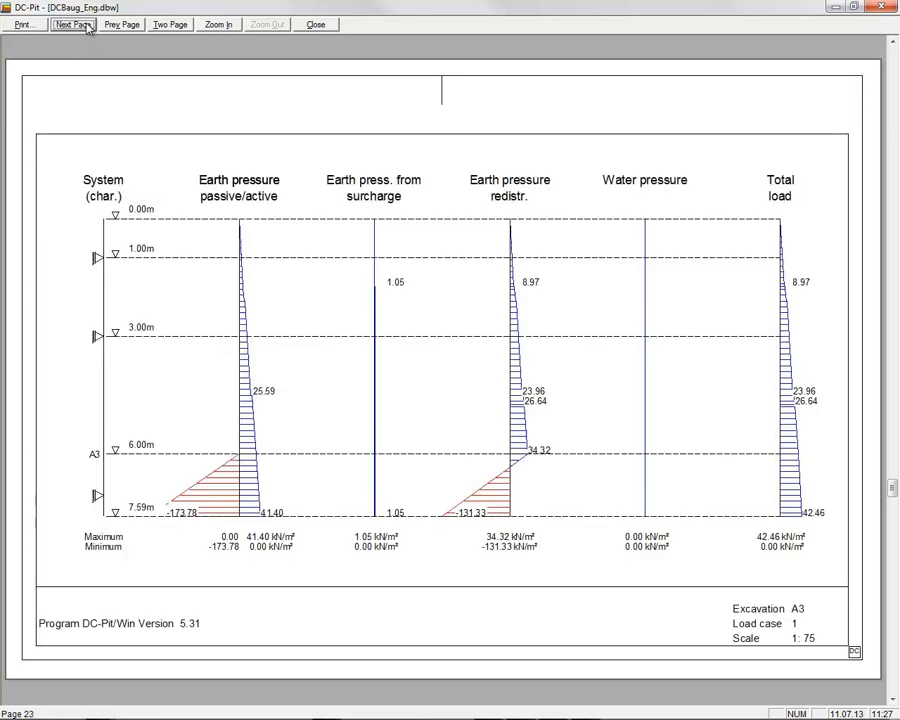
pyautogui.click(75, 25)
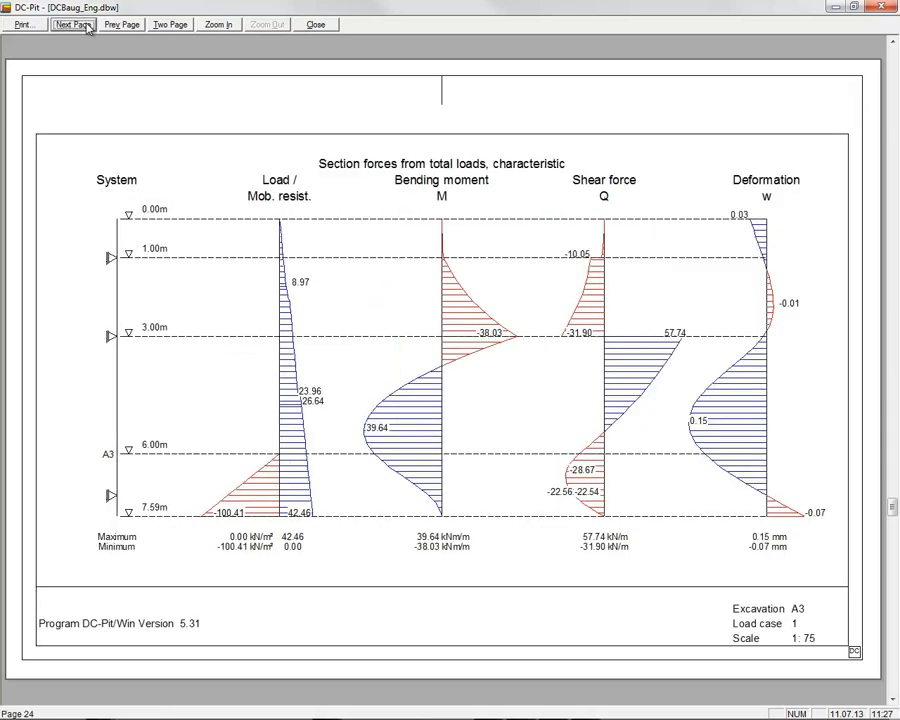
pyautogui.click(75, 25)
pyautogui.click(75, 25)
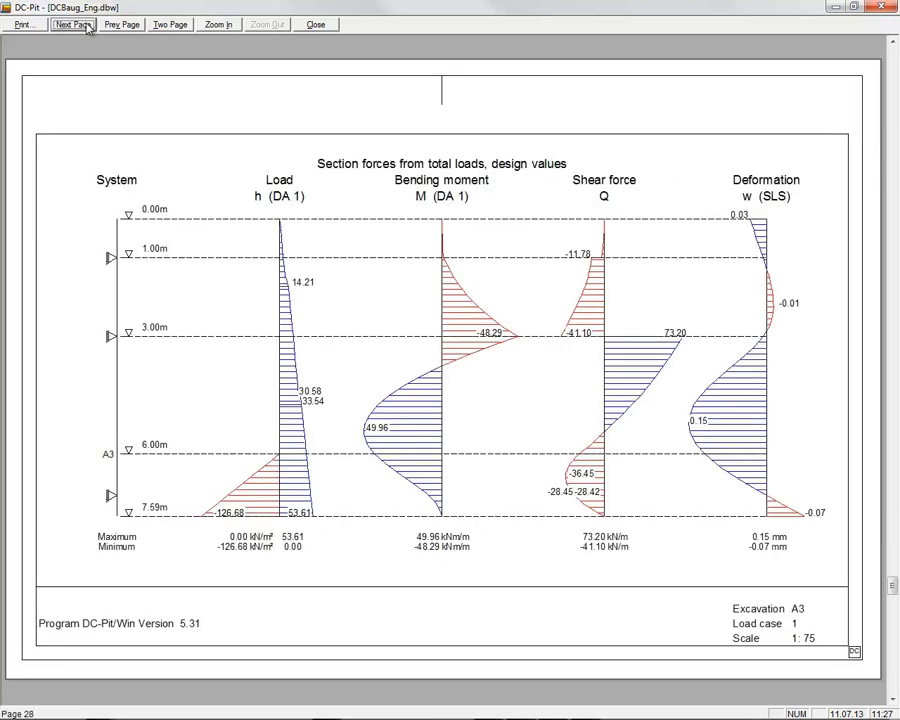
pyautogui.click(74, 24)
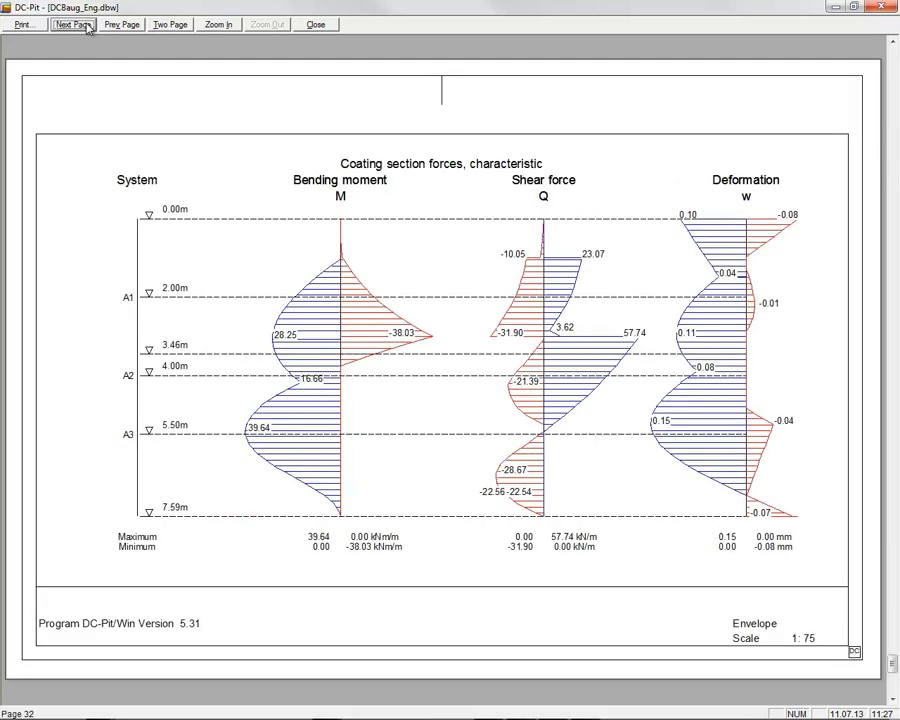
pyautogui.click(74, 24)
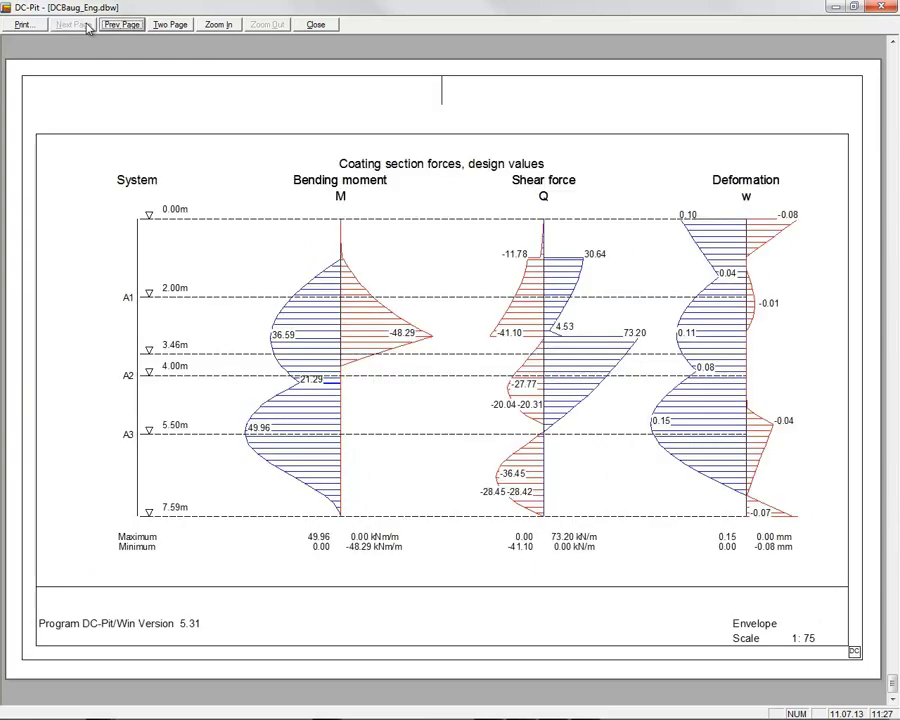
pyautogui.click(315, 24)
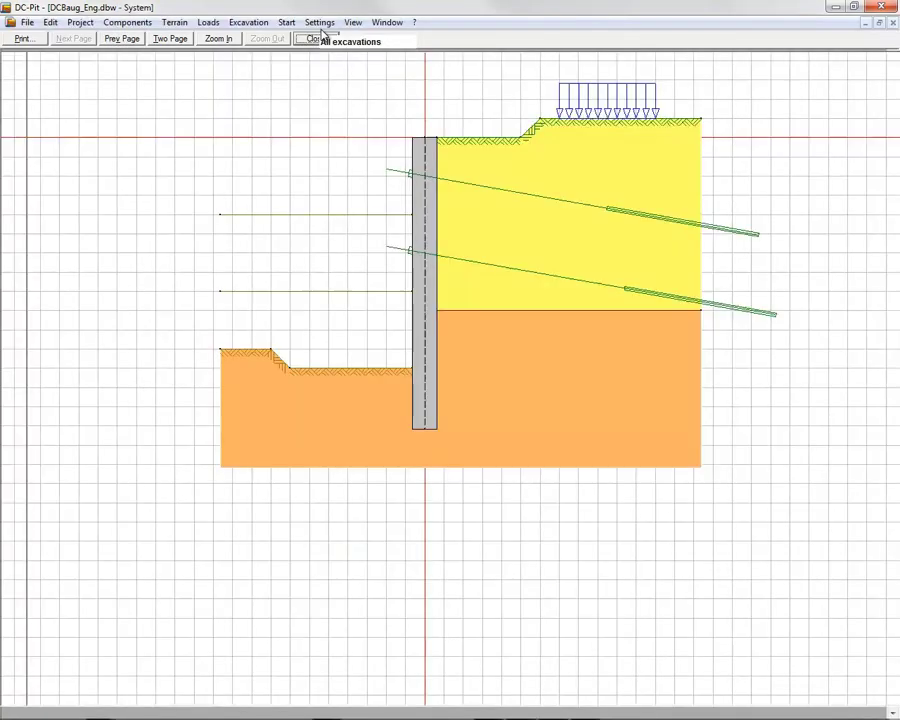